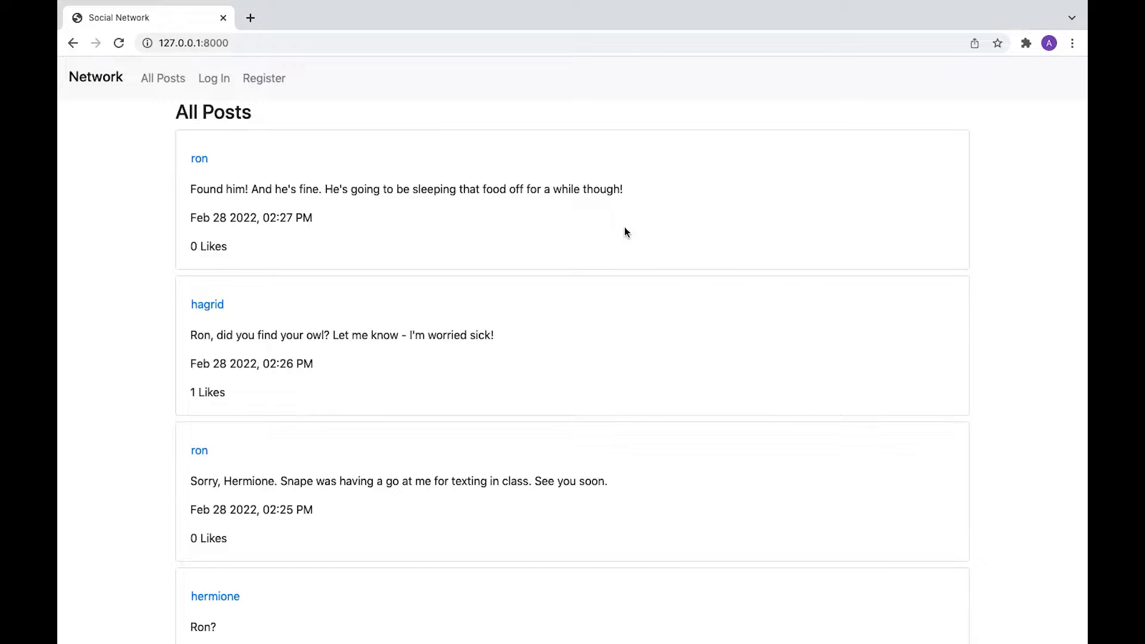
# Step: Page through the All Posts feed to the last page and back to page one
pyautogui.scroll(-1, 677, 215)
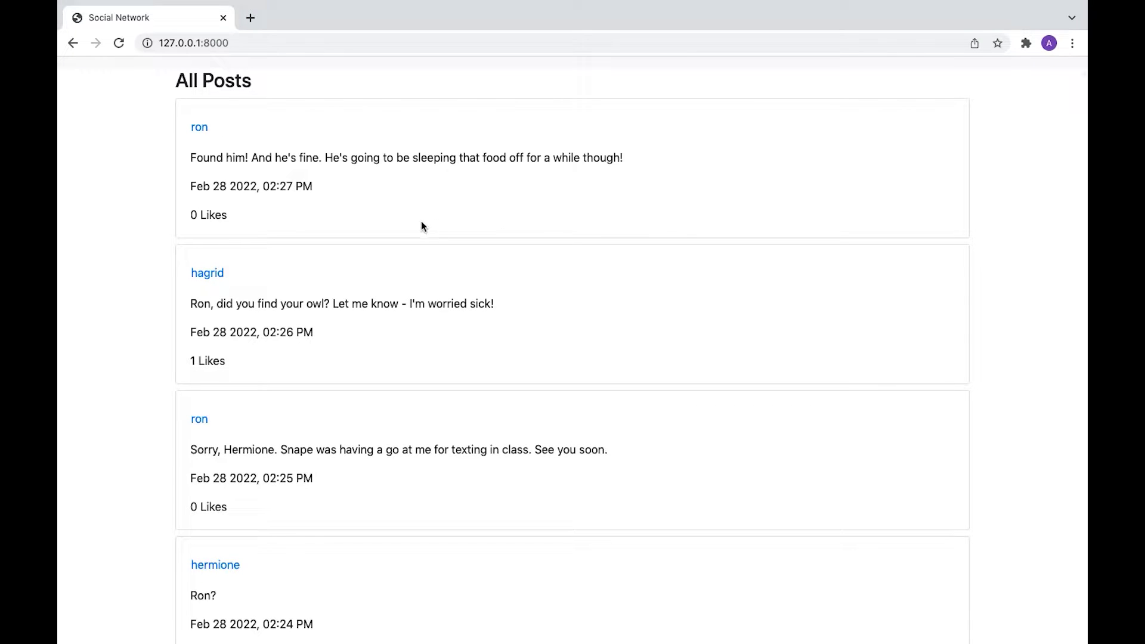
pyautogui.scroll(-15, 666, 222)
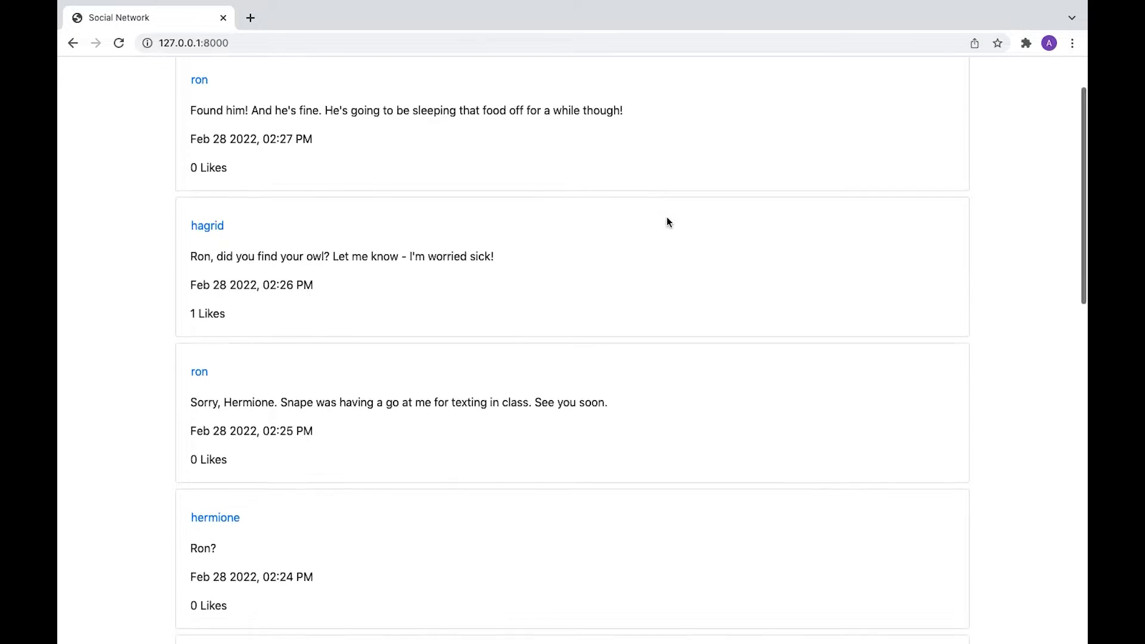
pyautogui.scroll(-1, 667, 219)
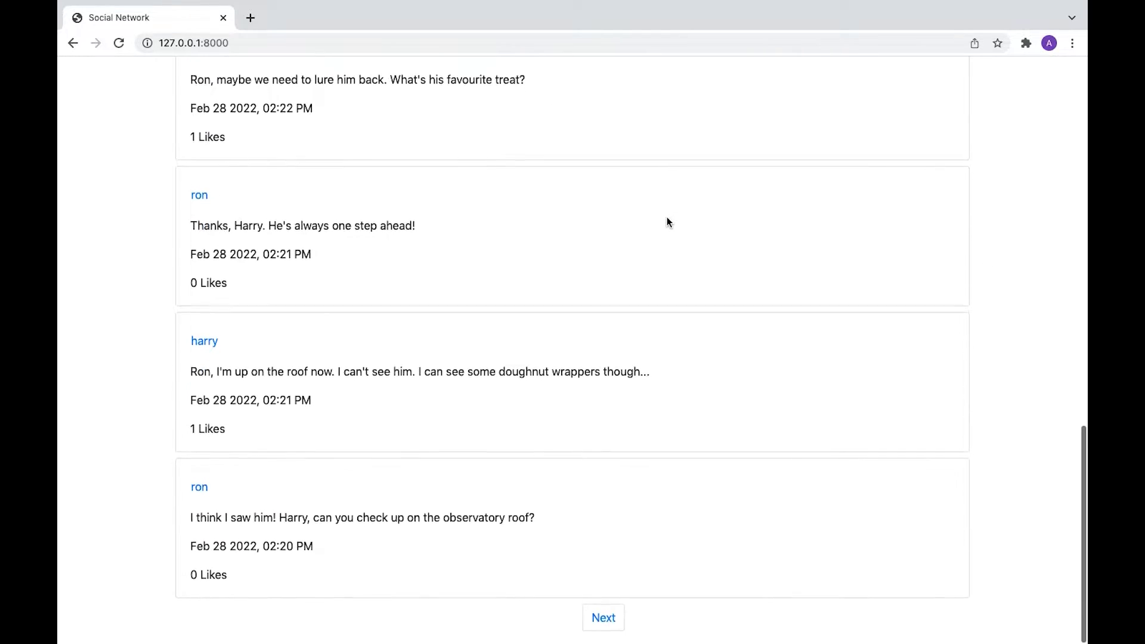
pyautogui.click(609, 625)
pyautogui.scroll(-2, 726, 365)
pyautogui.scroll(-15, 726, 365)
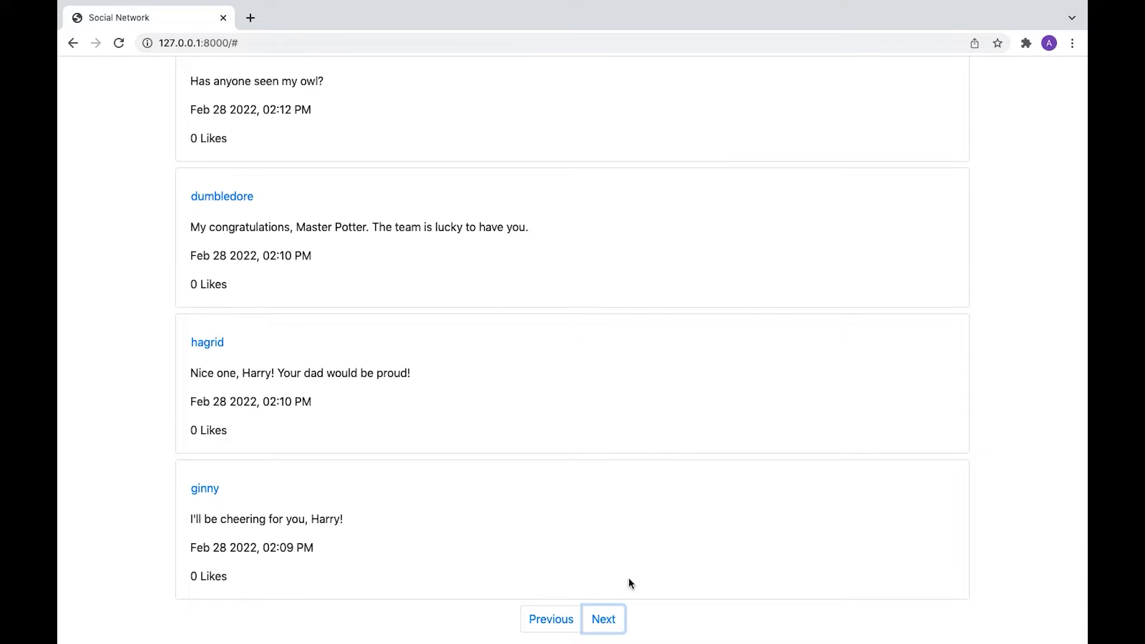
pyautogui.click(610, 620)
pyautogui.scroll(-15, 647, 501)
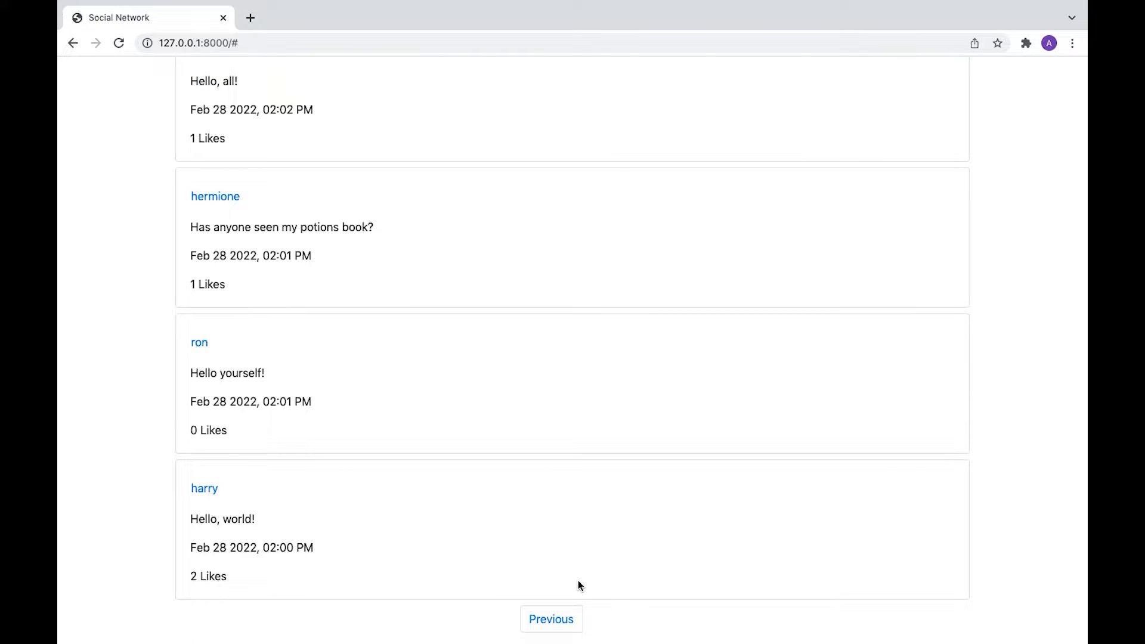
pyautogui.click(553, 614)
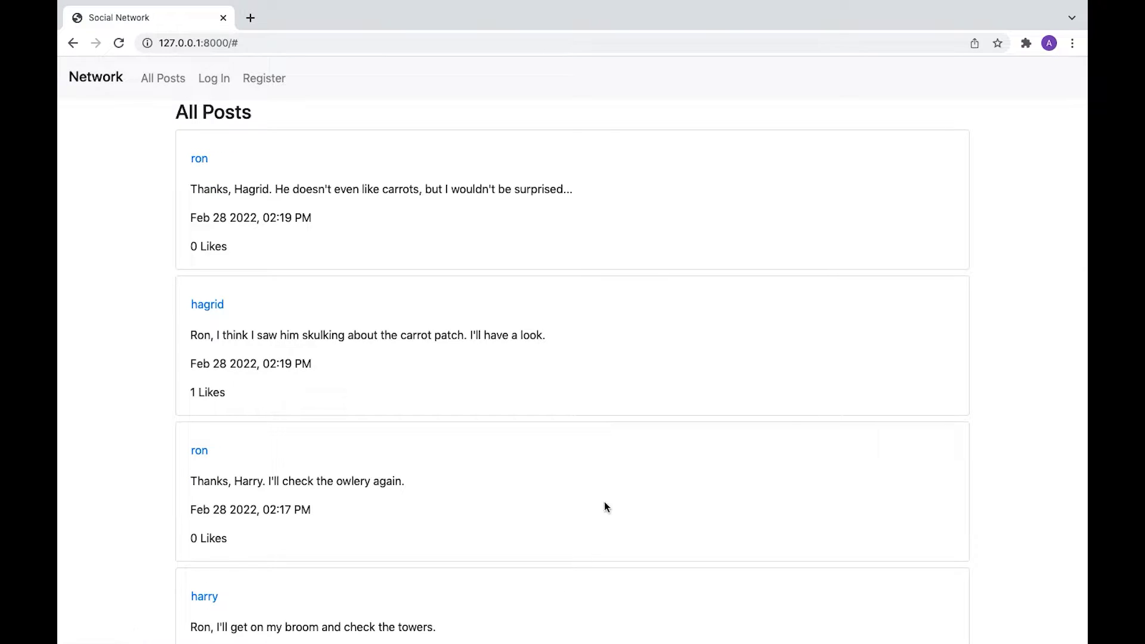
pyautogui.scroll(-15, 604, 501)
pyautogui.click(547, 614)
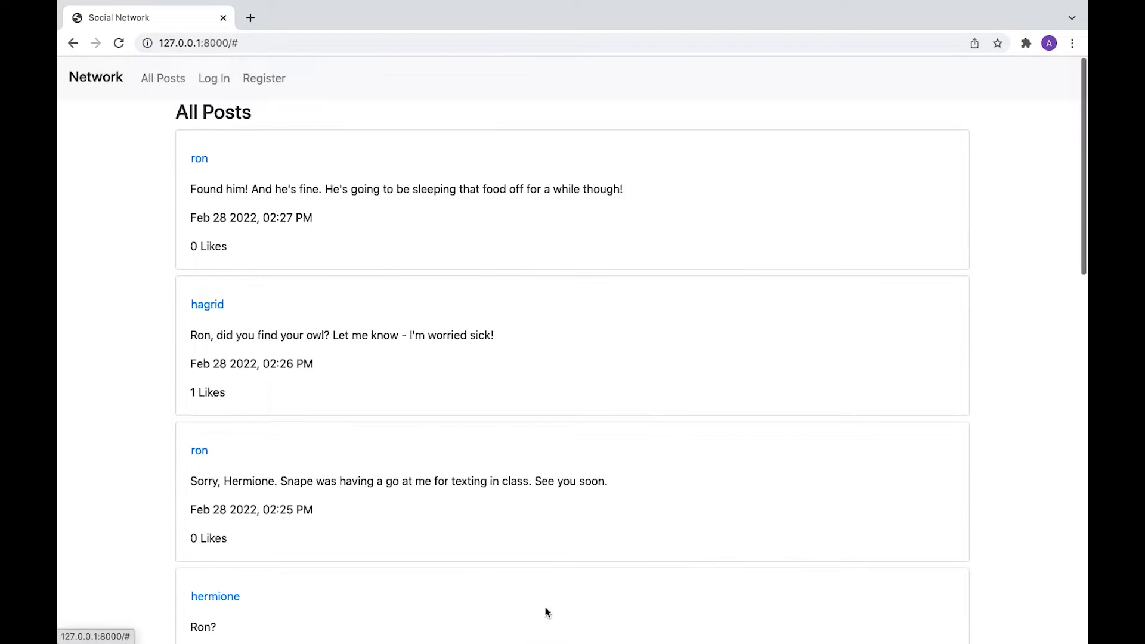
pyautogui.scroll(-15, 573, 394)
pyautogui.scroll(15, 574, 393)
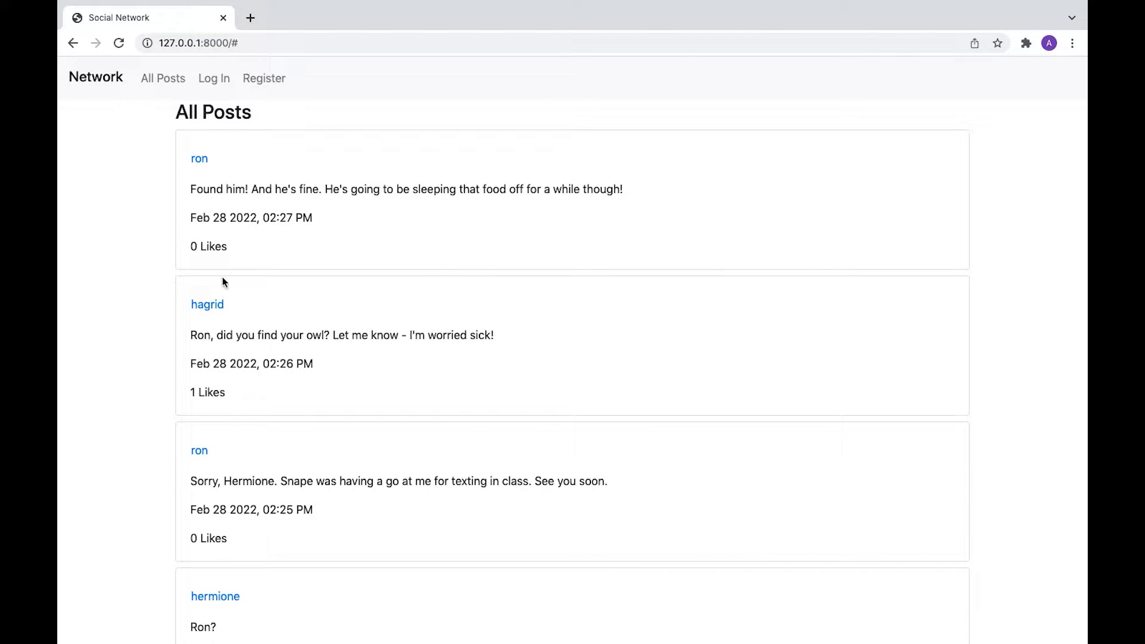
# Step: Open ron's profile from the newest post and browse his older and newest posts
pyautogui.click(200, 164)
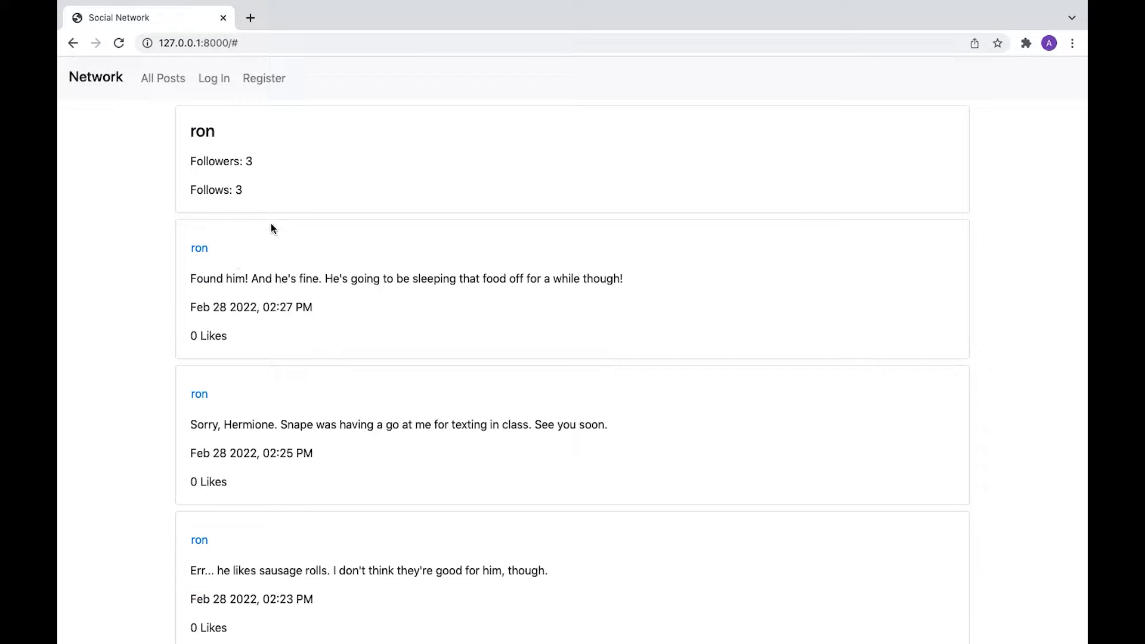
pyautogui.scroll(-18, 288, 264)
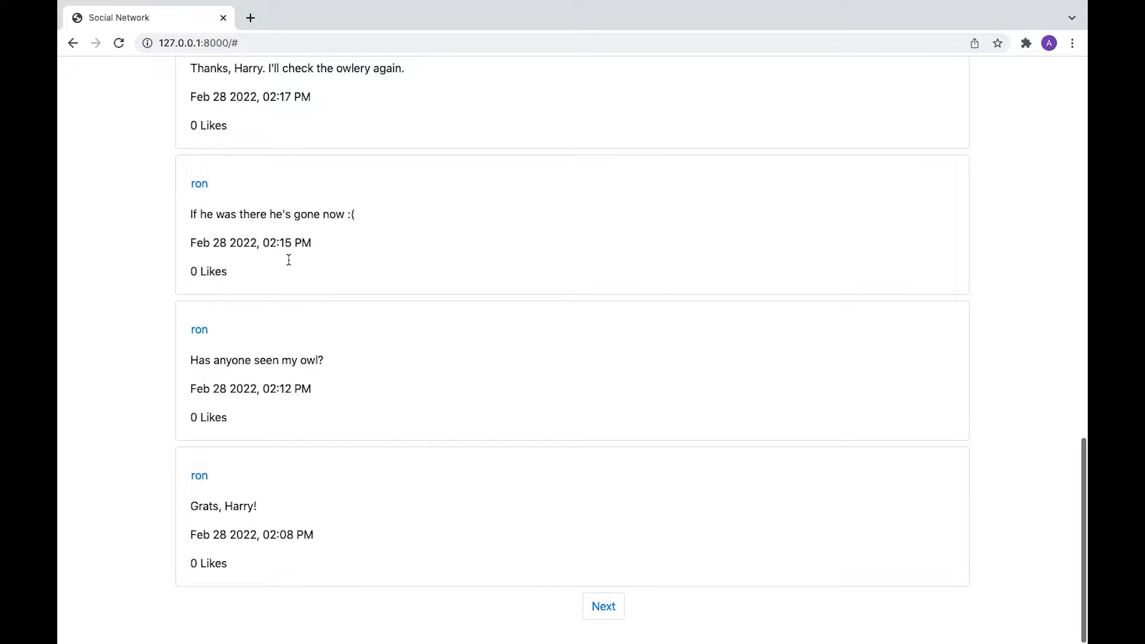
pyautogui.click(605, 614)
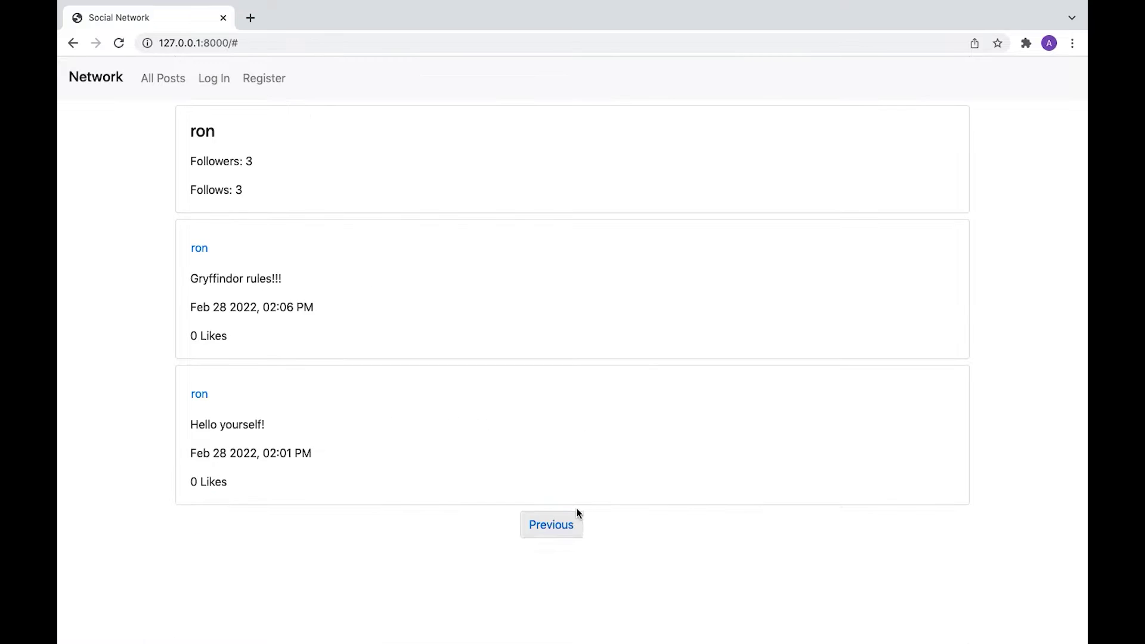
pyautogui.click(561, 524)
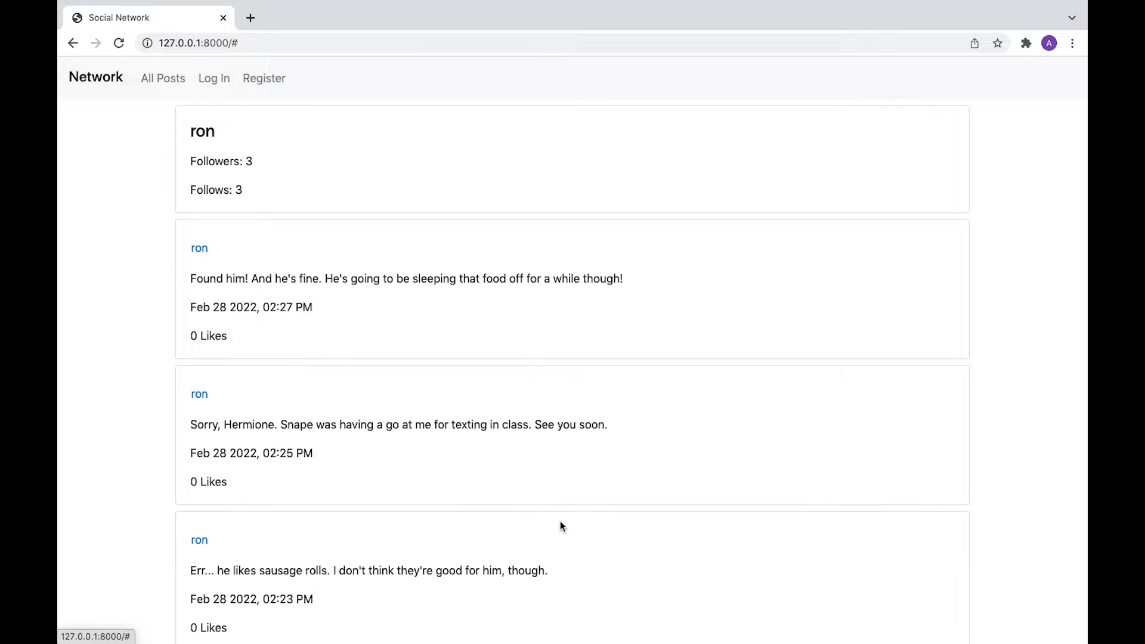
pyautogui.click(167, 80)
# Step: Sign in to Network as dumbledore with the account password
pyautogui.click(214, 78)
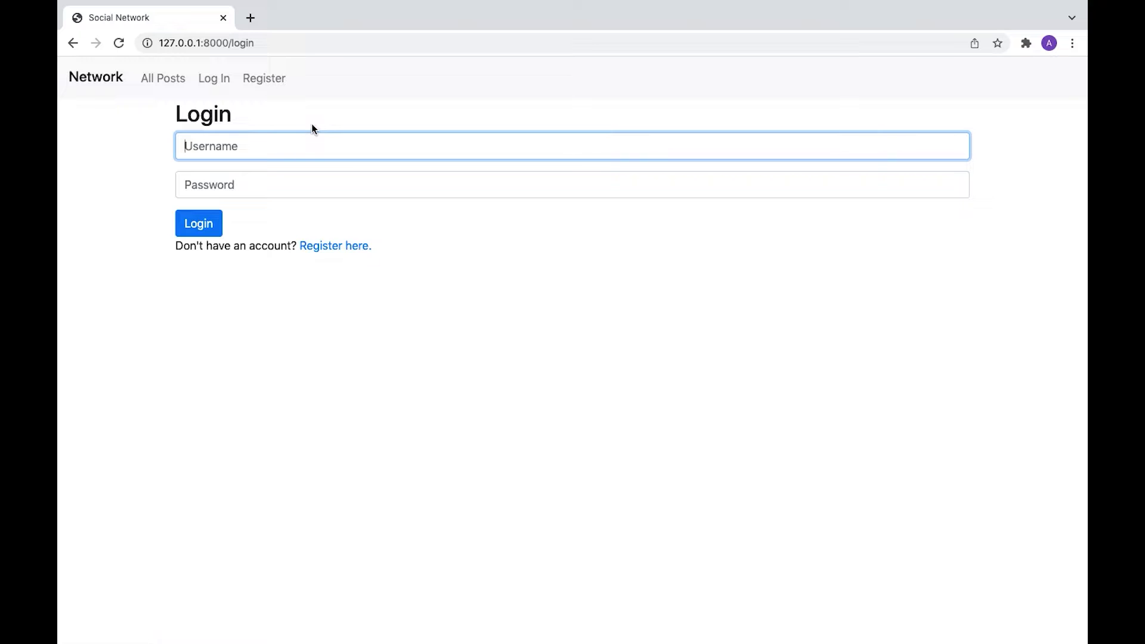
pyautogui.write('dumbledore')
pyautogui.press('Tab')
pyautogui.write('1234')
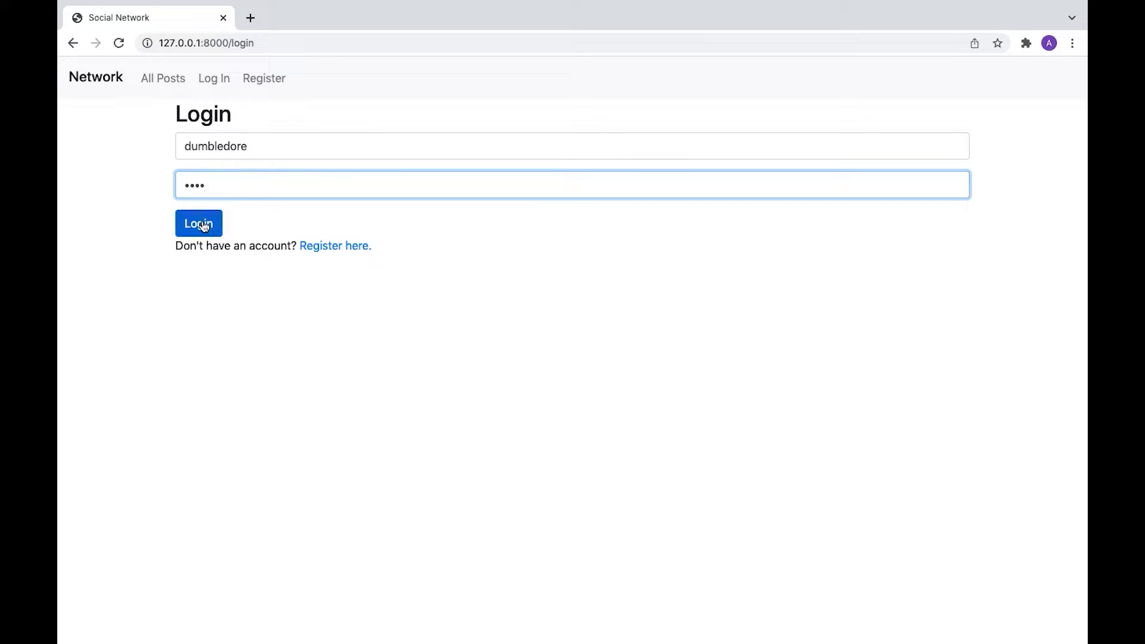
pyautogui.click(197, 222)
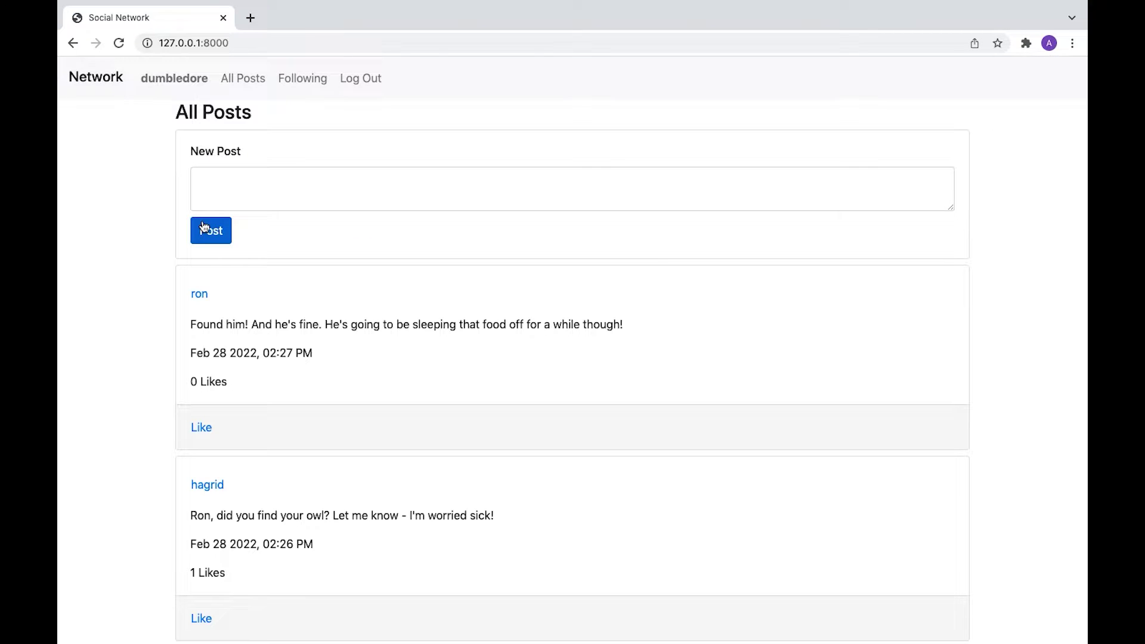
# Step: Like the "Found him!" post, unlike it, then like it again so it shows 1 Likes
pyautogui.scroll(-2, 471, 222)
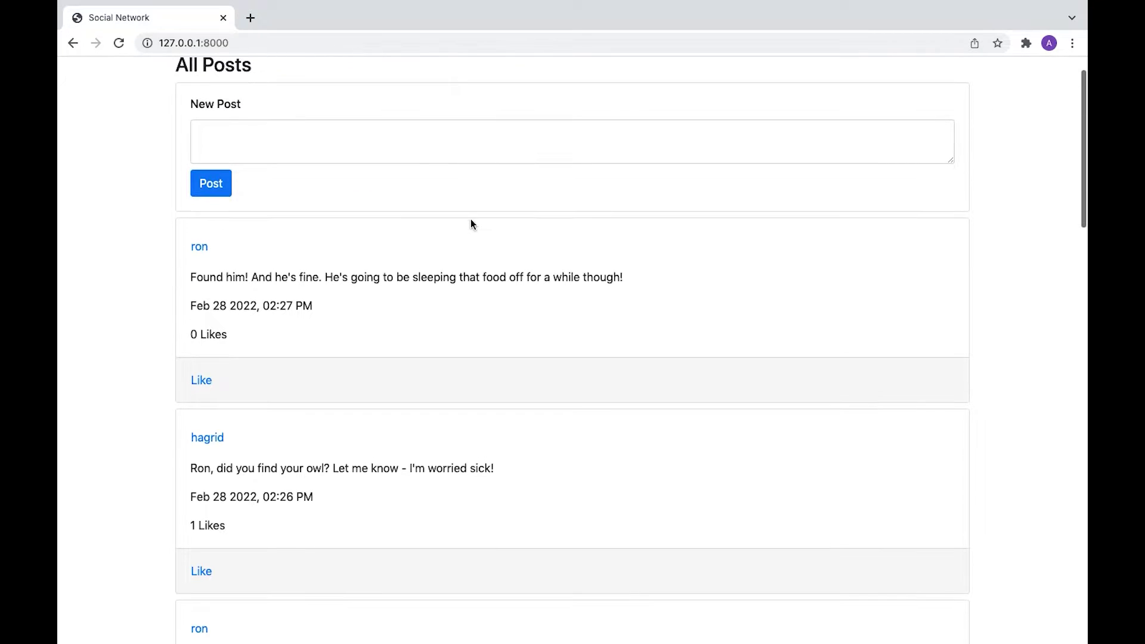
pyautogui.scroll(-1, 470, 224)
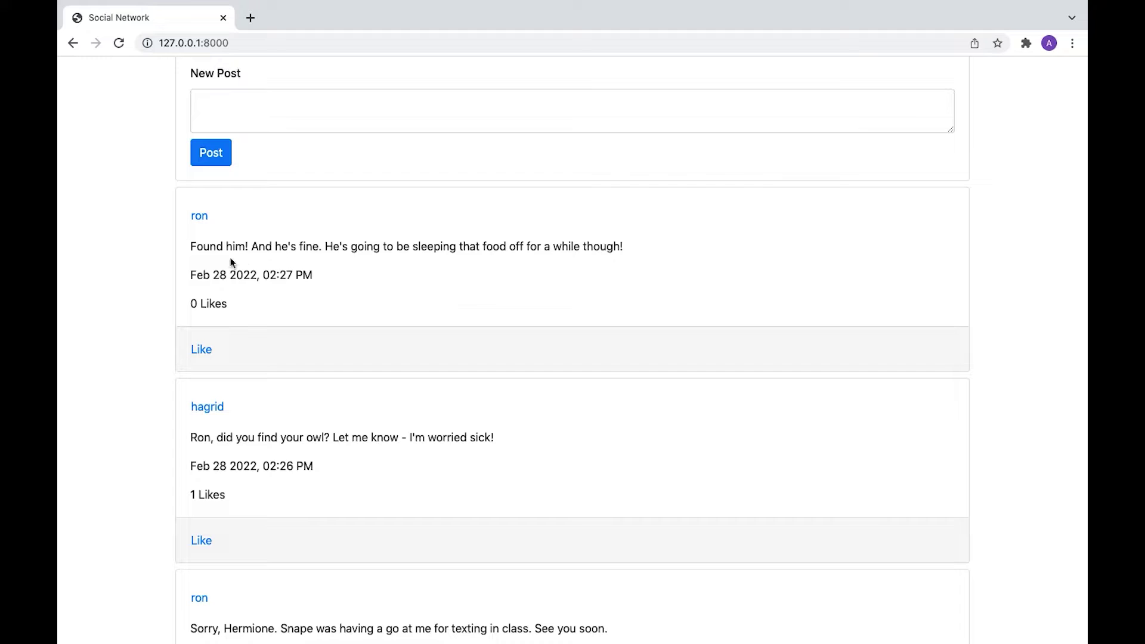
pyautogui.click(201, 351)
pyautogui.click(202, 351)
pyautogui.click(203, 351)
pyautogui.scroll(3, 360, 349)
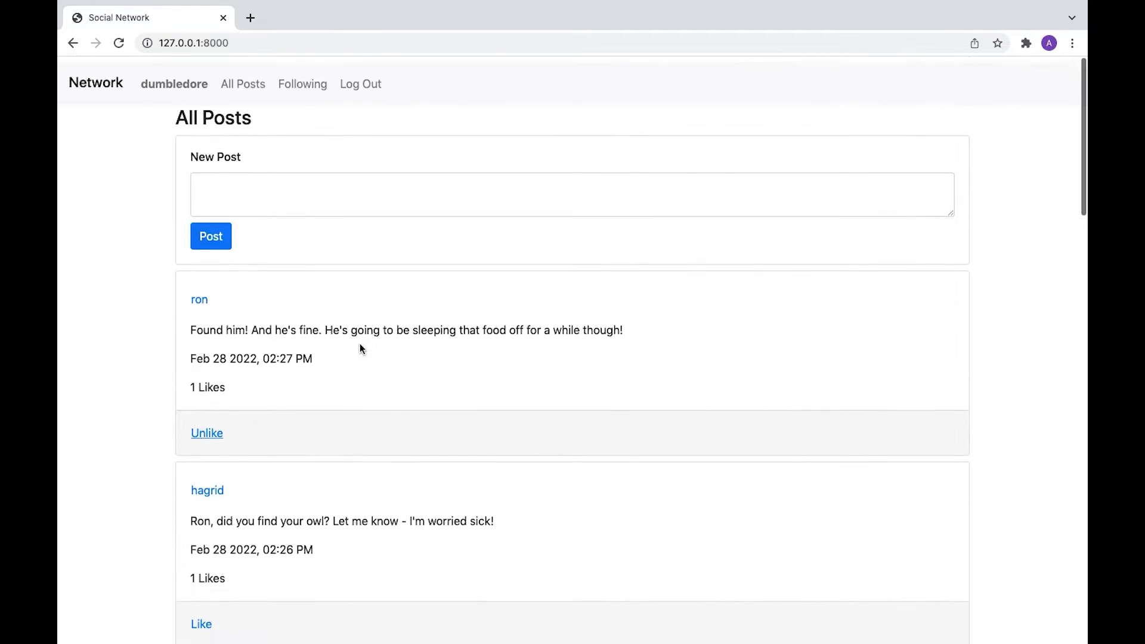
# Step: Publish the post "All's well that ends well, Master Weasley!"
pyautogui.click(384, 180)
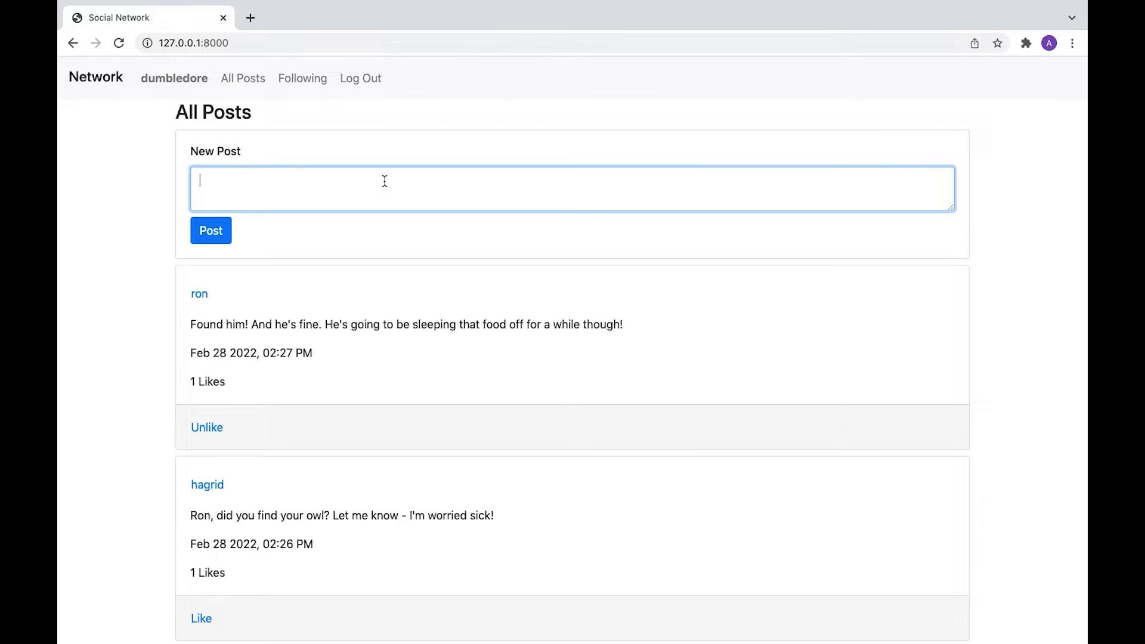
pyautogui.write("All's well that ends well, Master")
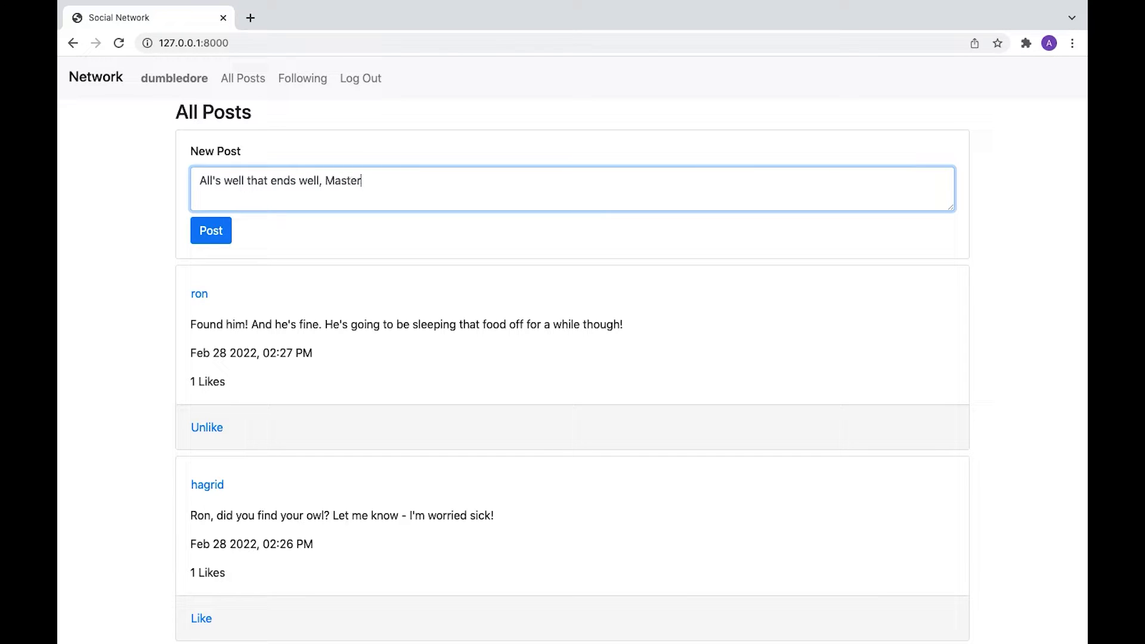
pyautogui.write(' Weasley!')
pyautogui.click(208, 229)
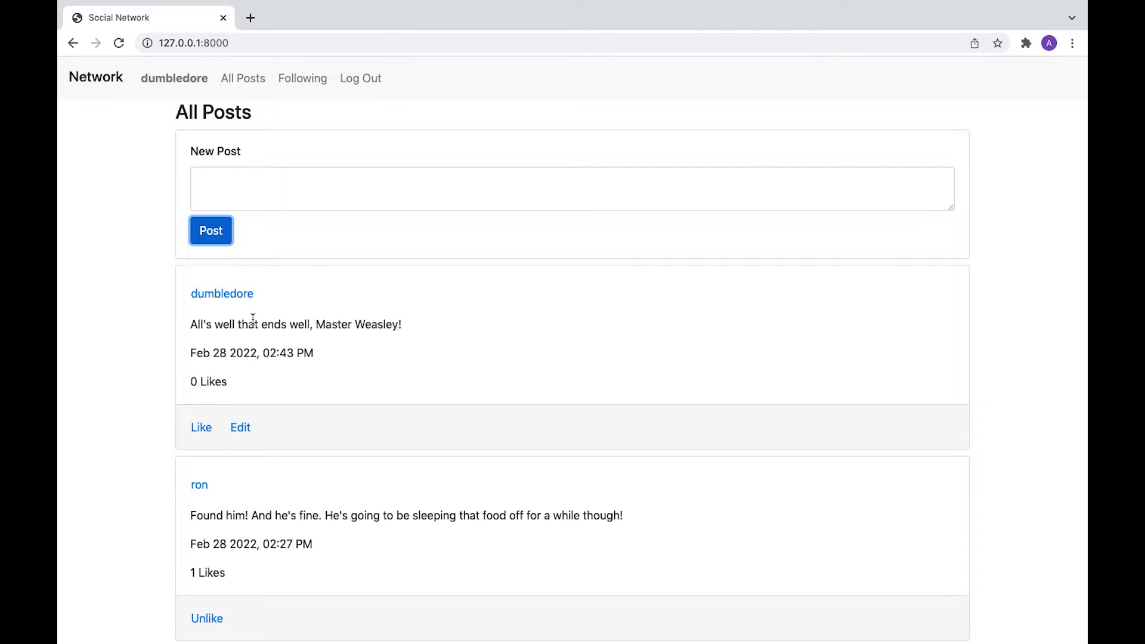
pyautogui.click(245, 427)
# Step: Append ':)' to the Master Weasley post and save the edit
pyautogui.click(446, 337)
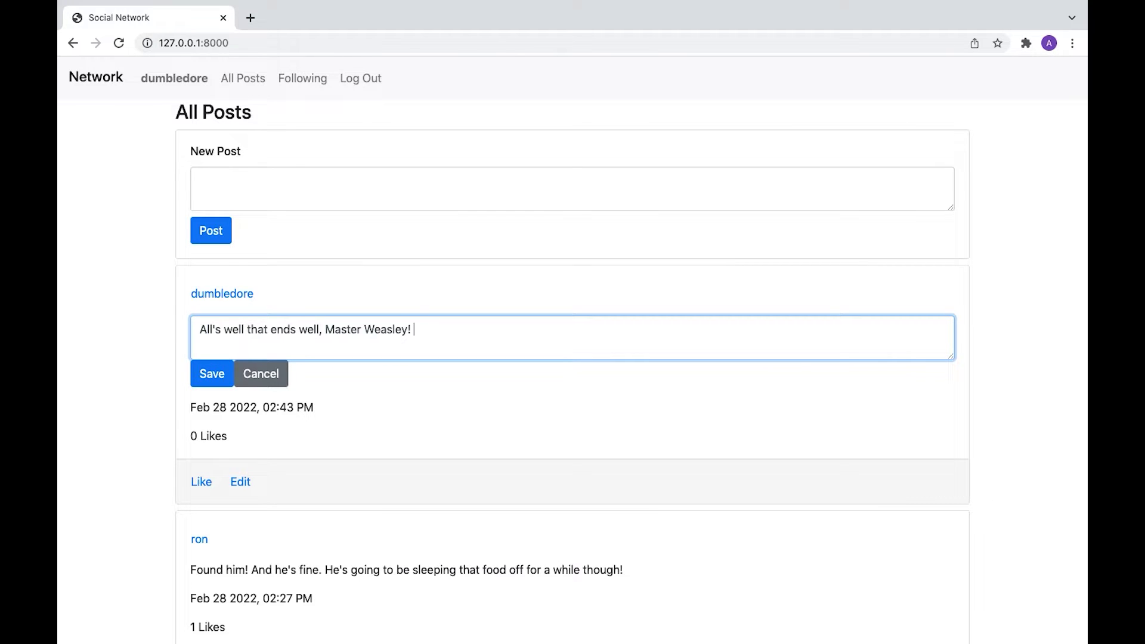
pyautogui.write(':)')
pyautogui.click(209, 375)
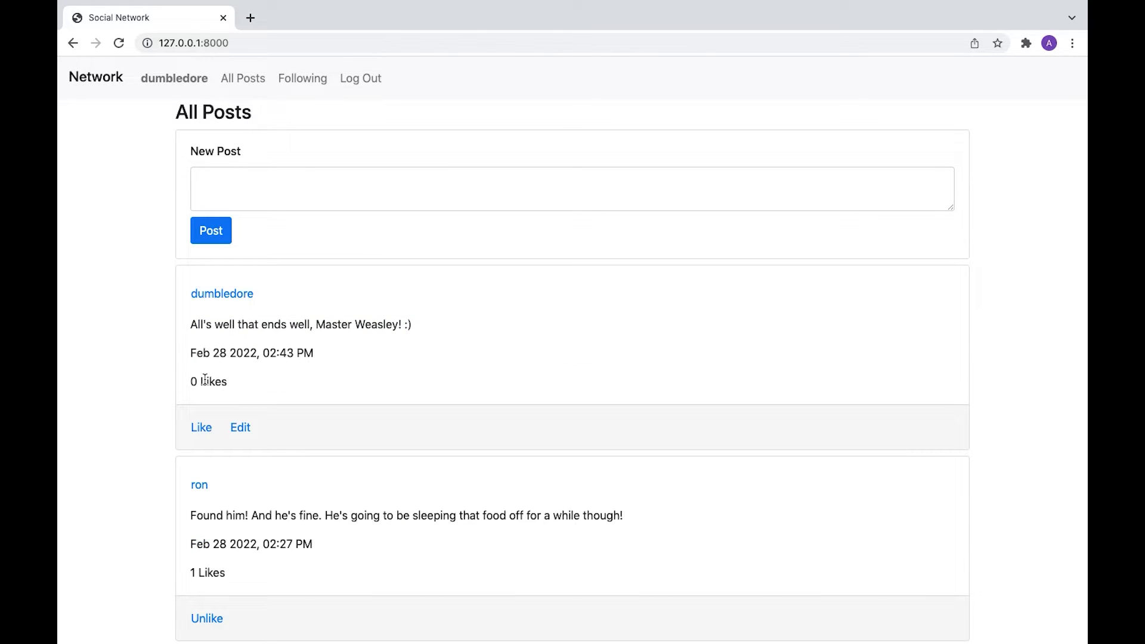
# Step: Reopen the post's editor and cancel, leaving its text displayed normally
pyautogui.click(240, 427)
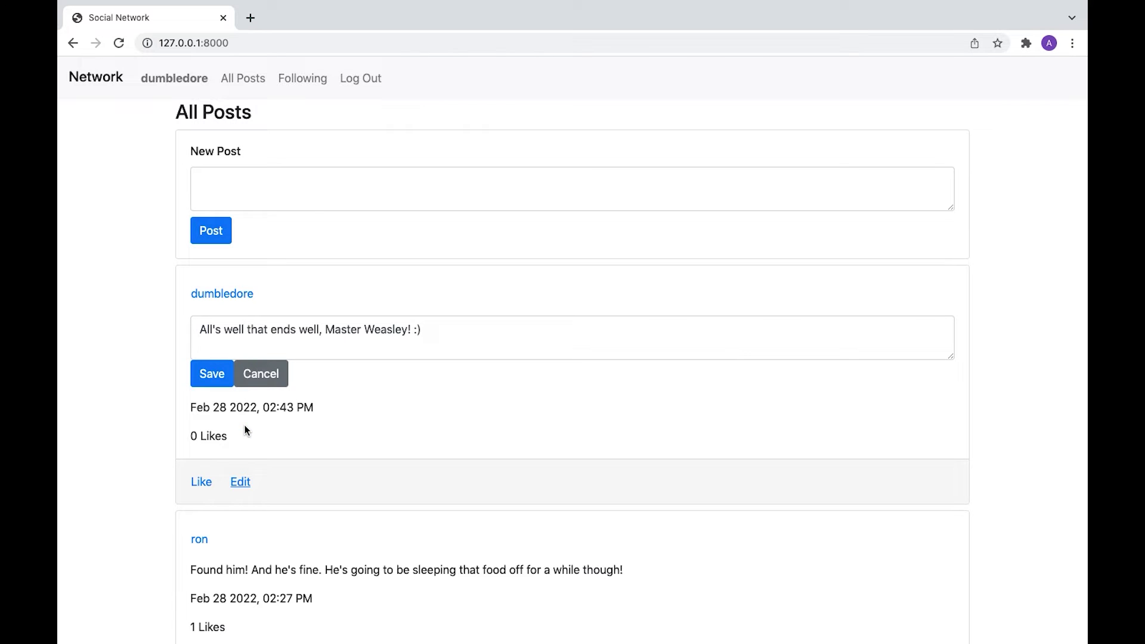
pyautogui.click(270, 379)
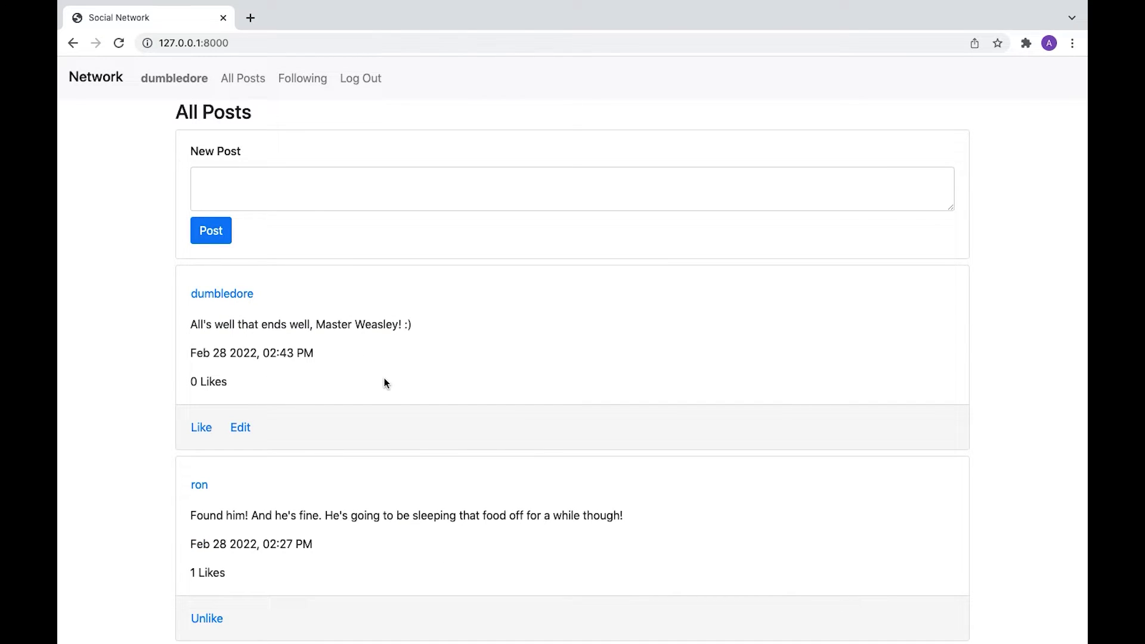
pyautogui.scroll(-2, 384, 377)
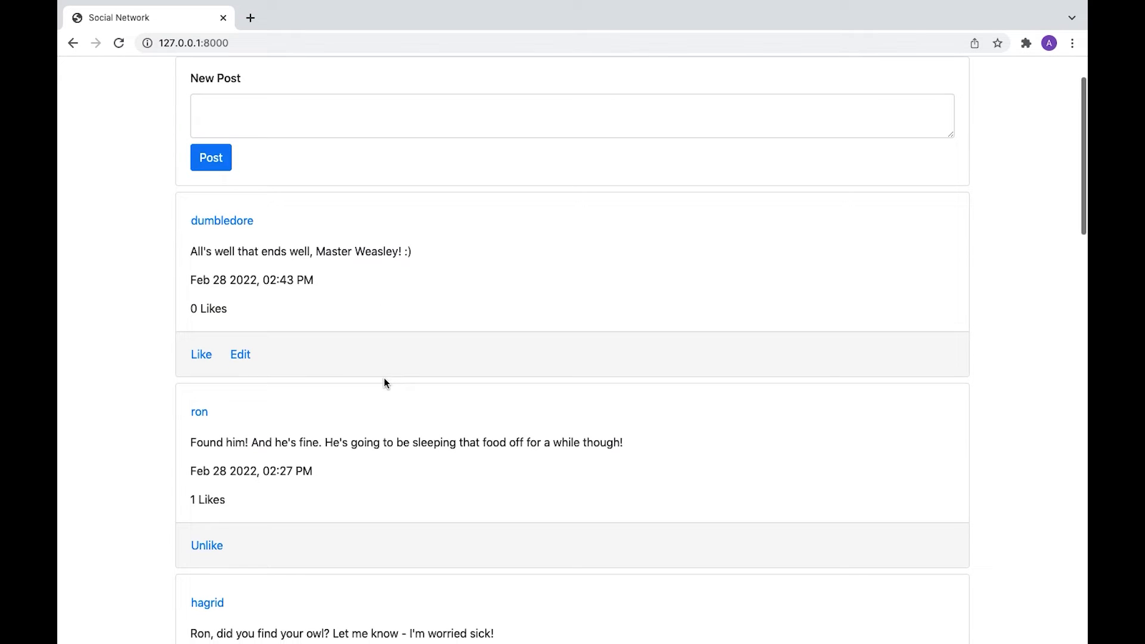
# Step: Follow ron, raising his followers to 4, then view dumbledore's own profile
pyautogui.click(200, 415)
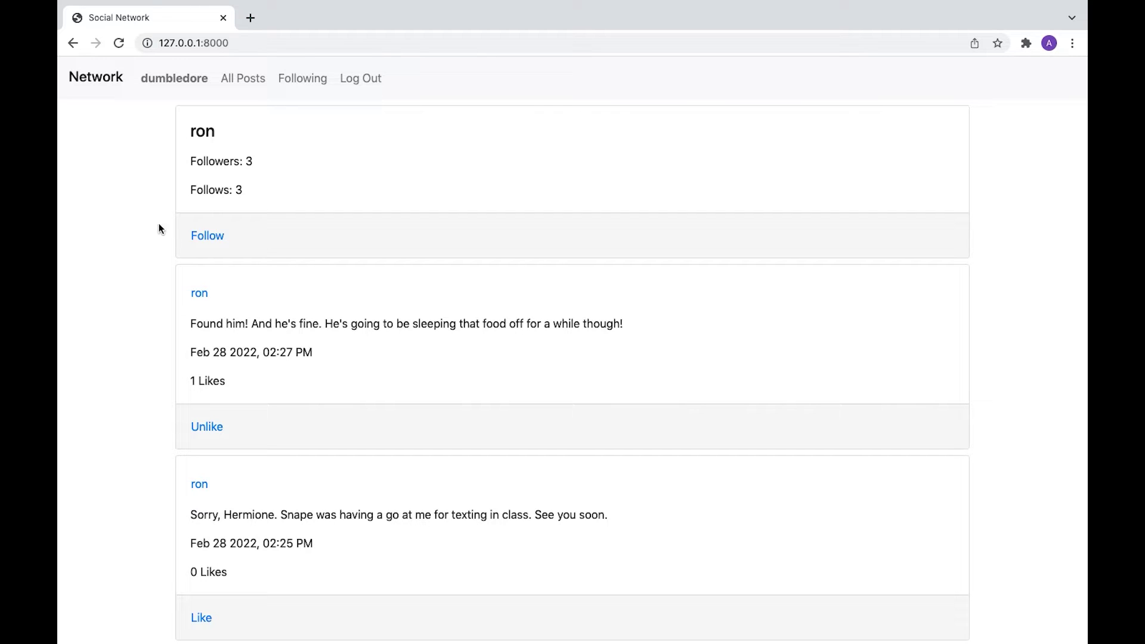
pyautogui.click(202, 237)
pyautogui.click(248, 85)
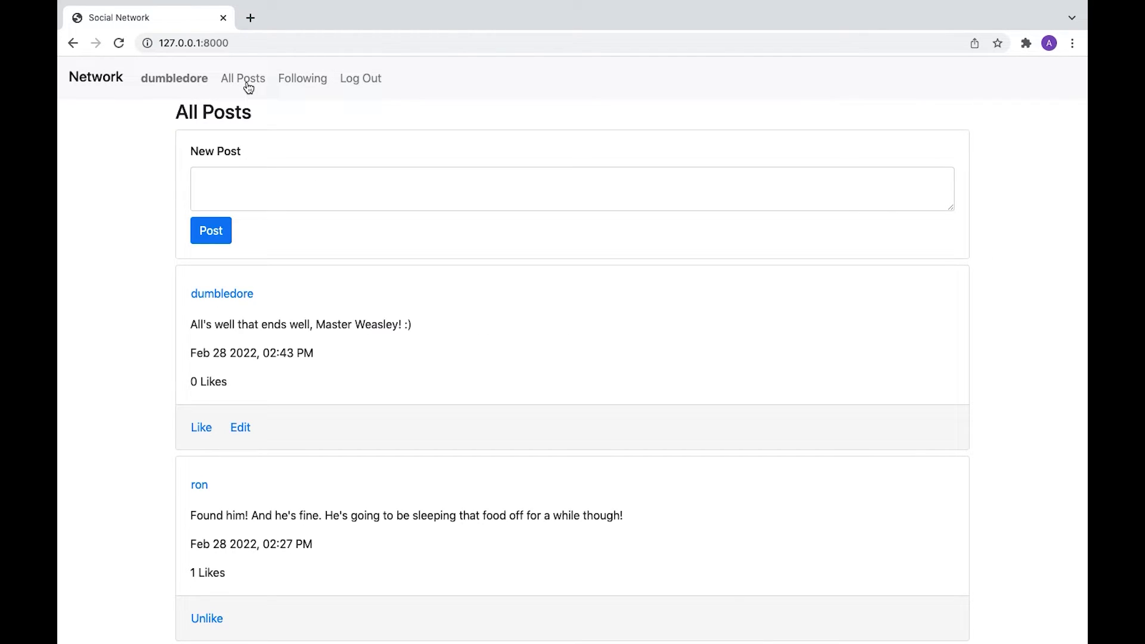
pyautogui.click(224, 294)
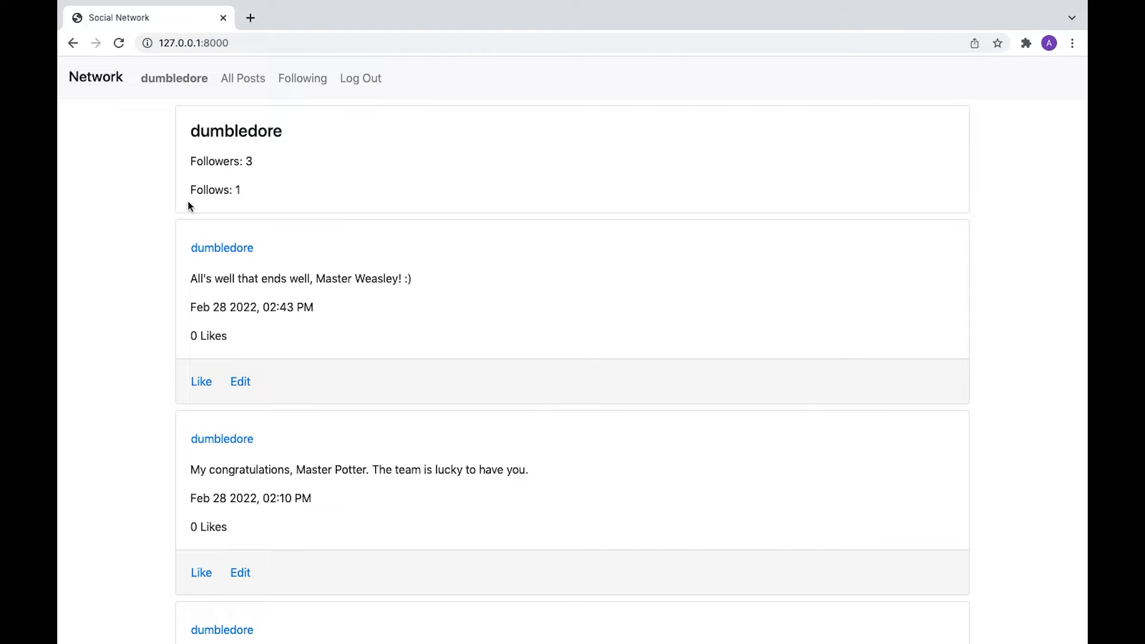
pyautogui.click(242, 78)
# Step: Follow hagrid from his profile and confirm dumbledore's profile shows 2 follows
pyautogui.scroll(-1, 309, 360)
pyautogui.scroll(-5, 309, 360)
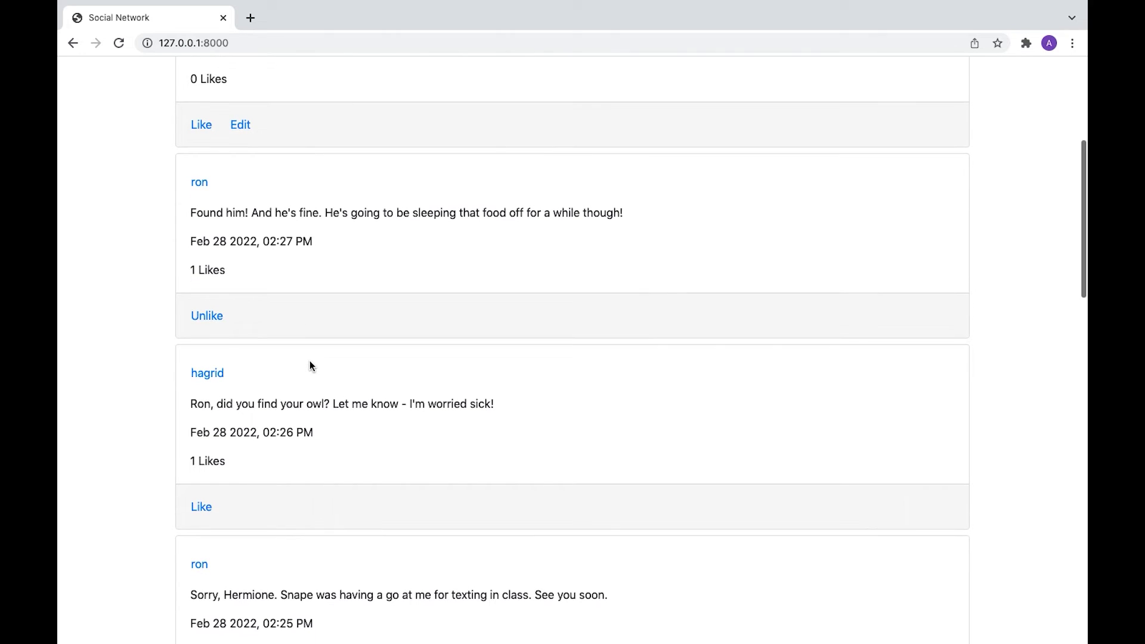
pyautogui.click(197, 375)
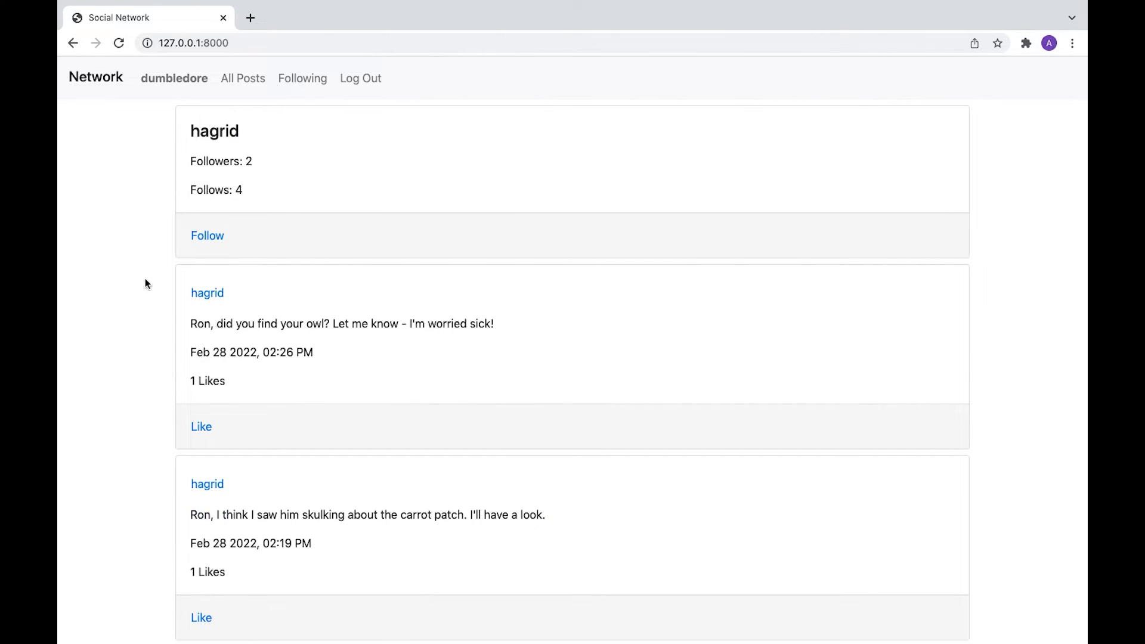
pyautogui.click(211, 239)
pyautogui.click(183, 85)
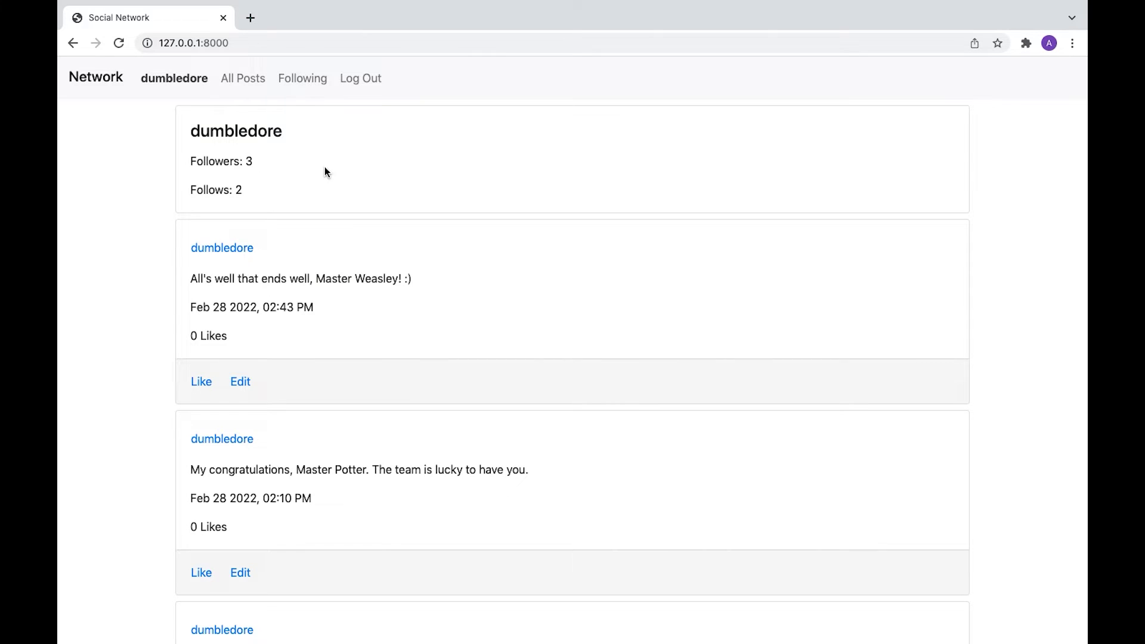
pyautogui.click(244, 80)
# Step: Follow hermione from her profile page
pyautogui.scroll(-7, 456, 343)
pyautogui.scroll(-7, 456, 344)
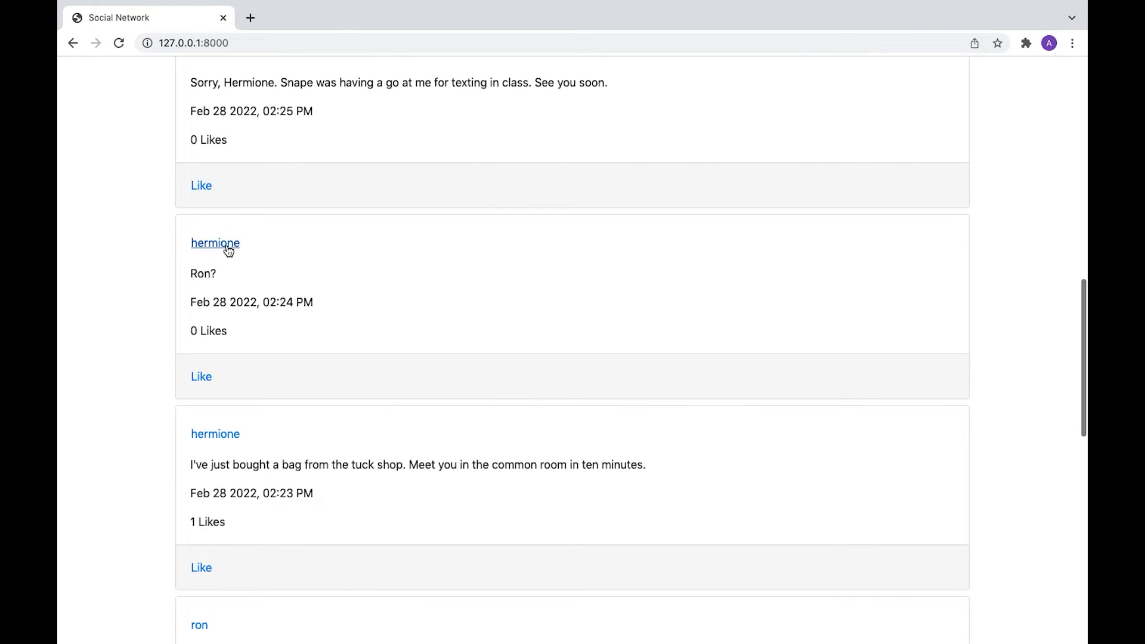
pyautogui.click(227, 249)
pyautogui.click(207, 239)
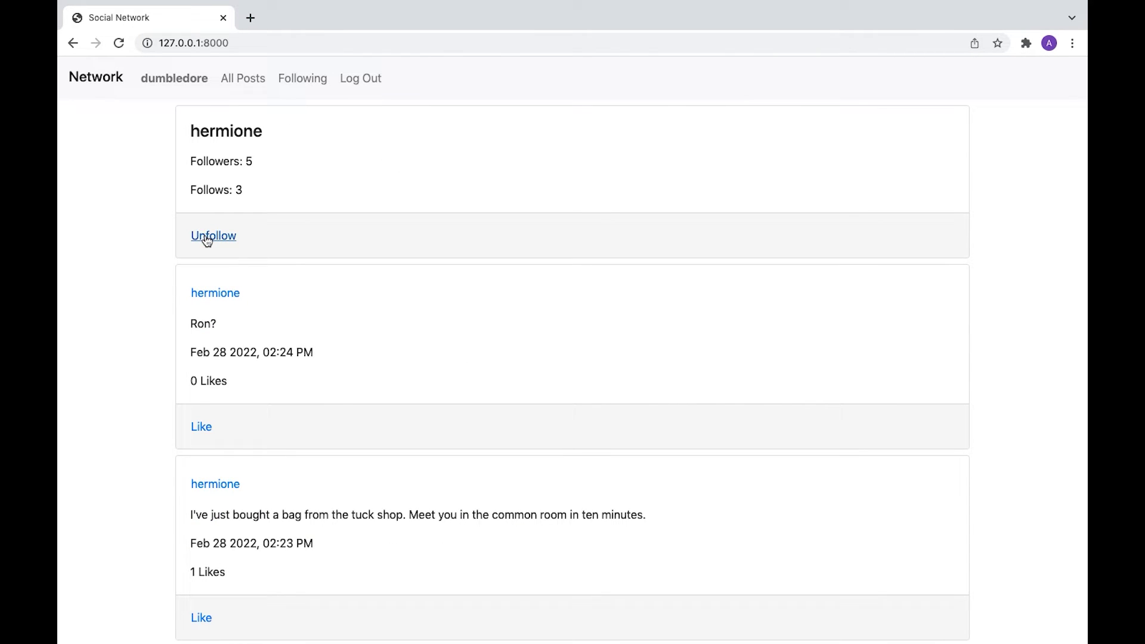
pyautogui.click(250, 80)
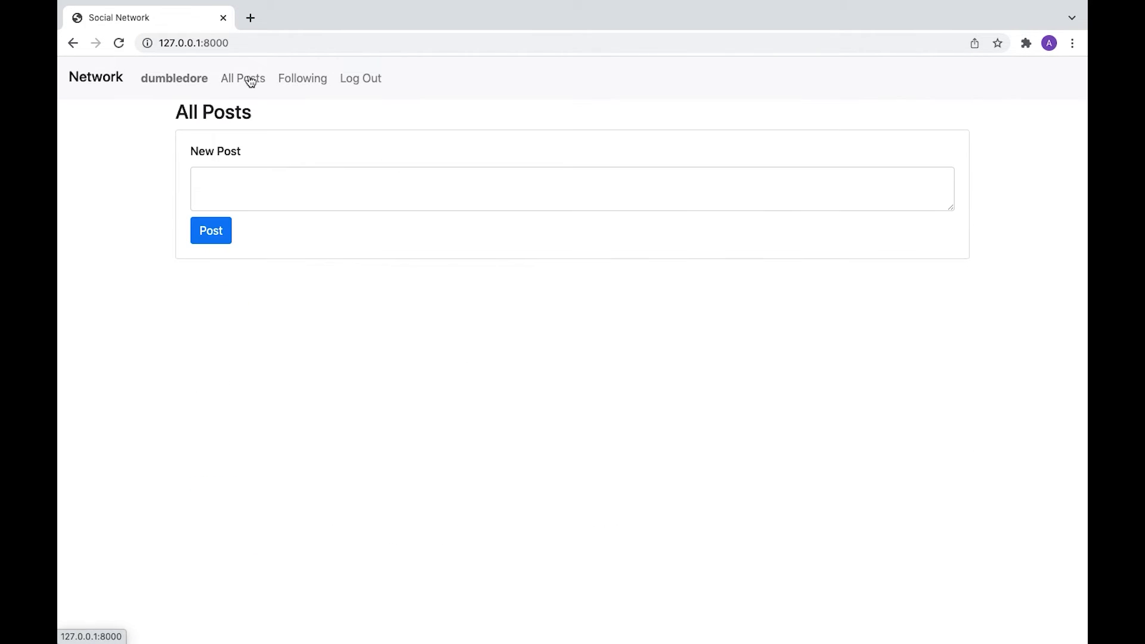
# Step: Follow harry, bringing his followers to 5, and view the Following feed
pyautogui.scroll(-10, 400, 349)
pyautogui.scroll(-7, 401, 348)
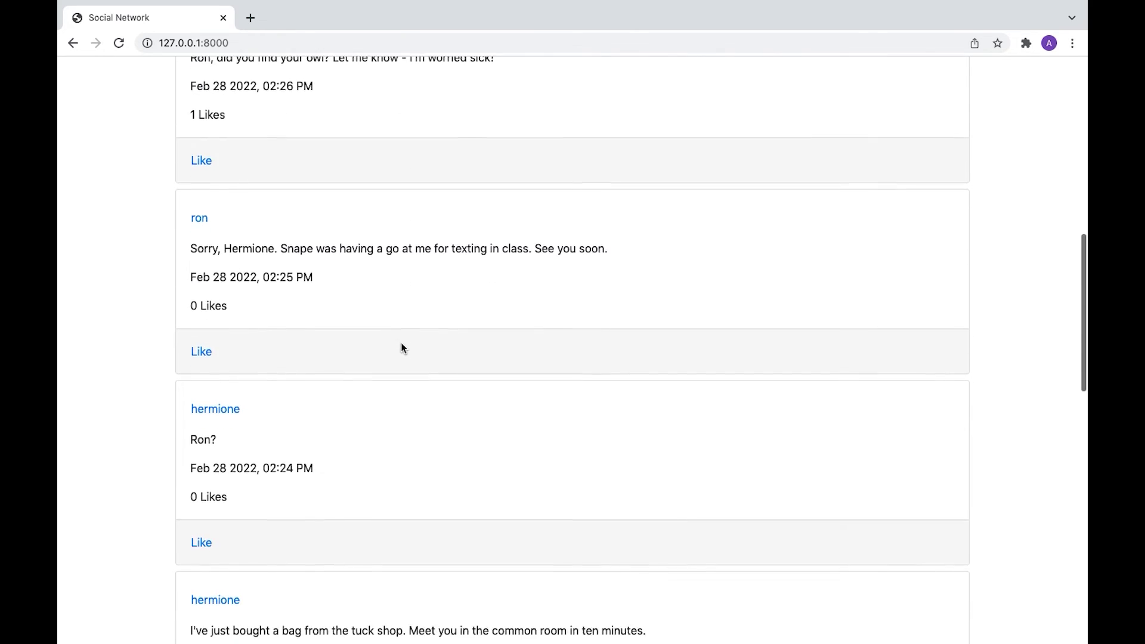
pyautogui.scroll(-9, 401, 348)
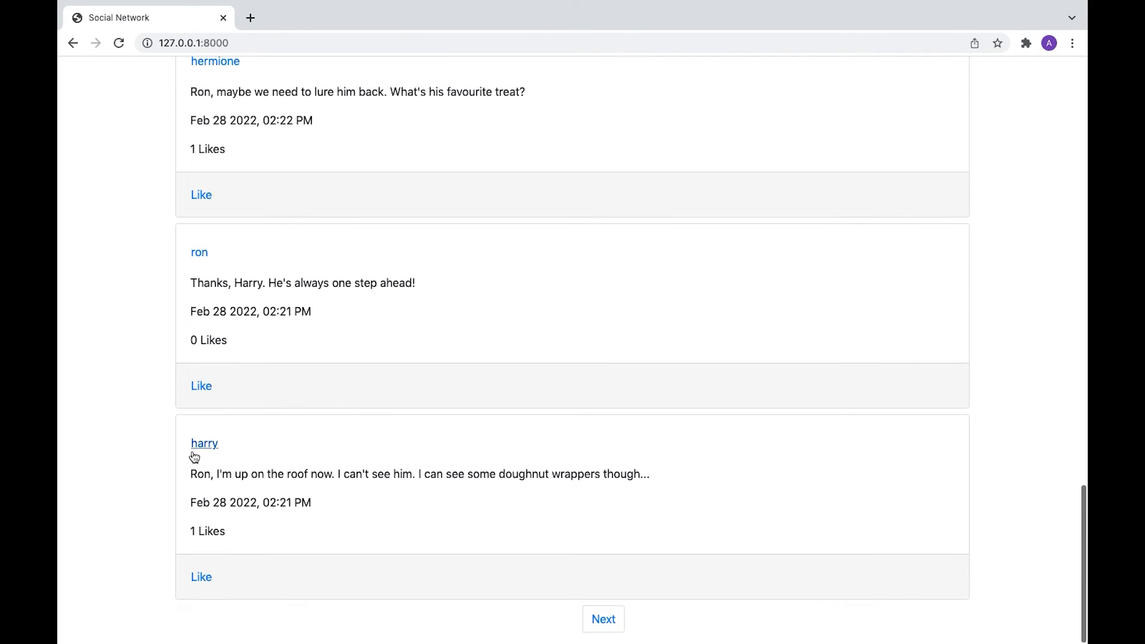
pyautogui.click(197, 447)
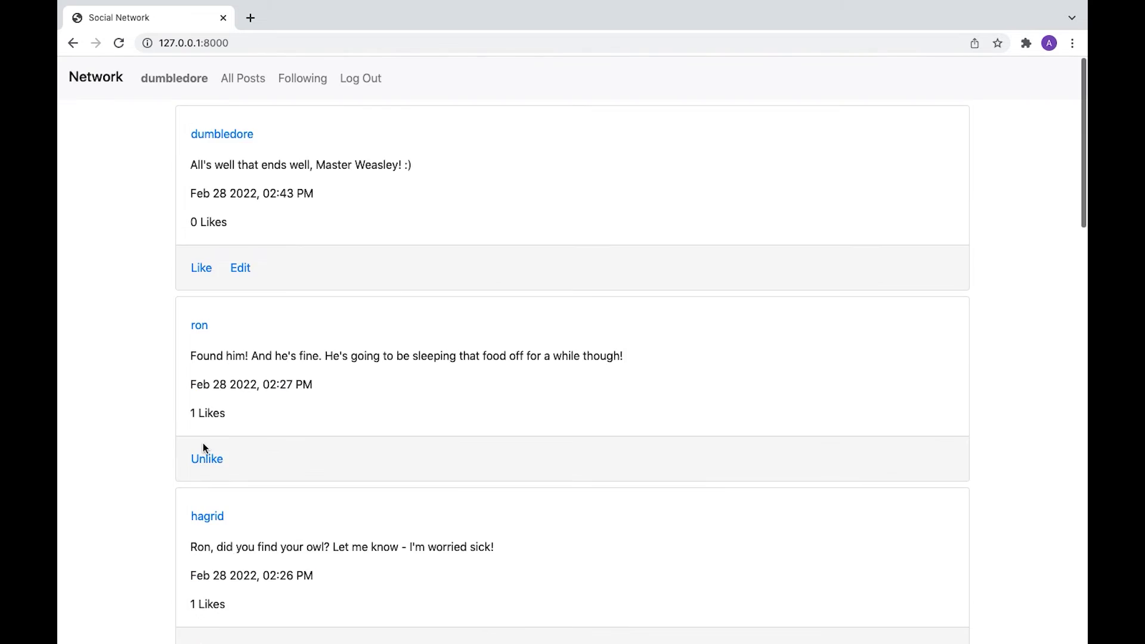
pyautogui.click(210, 237)
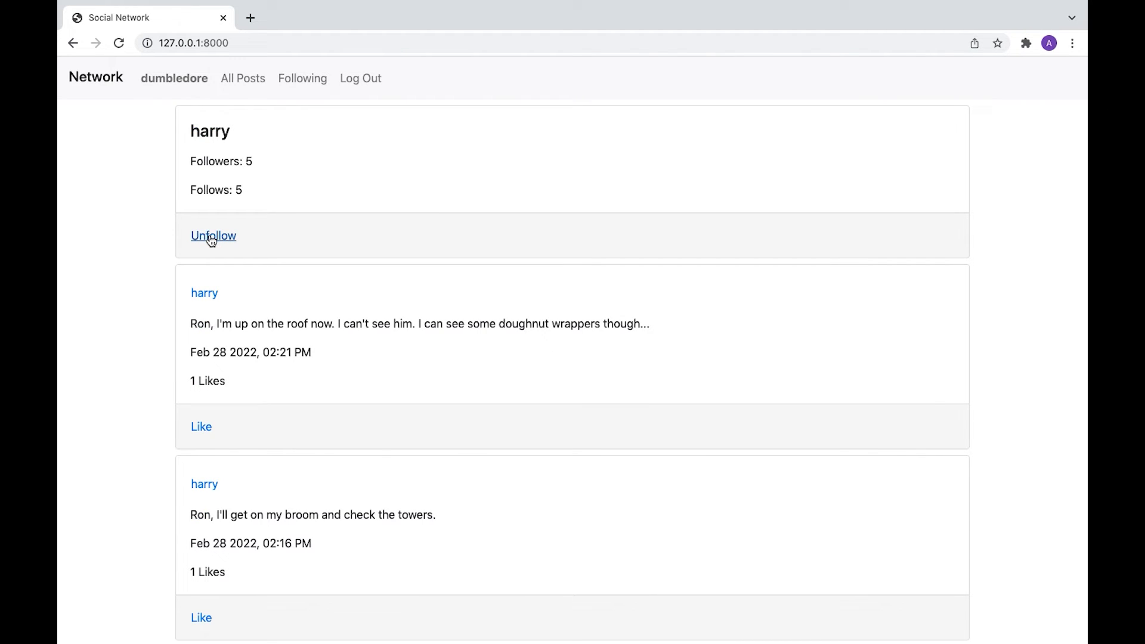
pyautogui.click(310, 81)
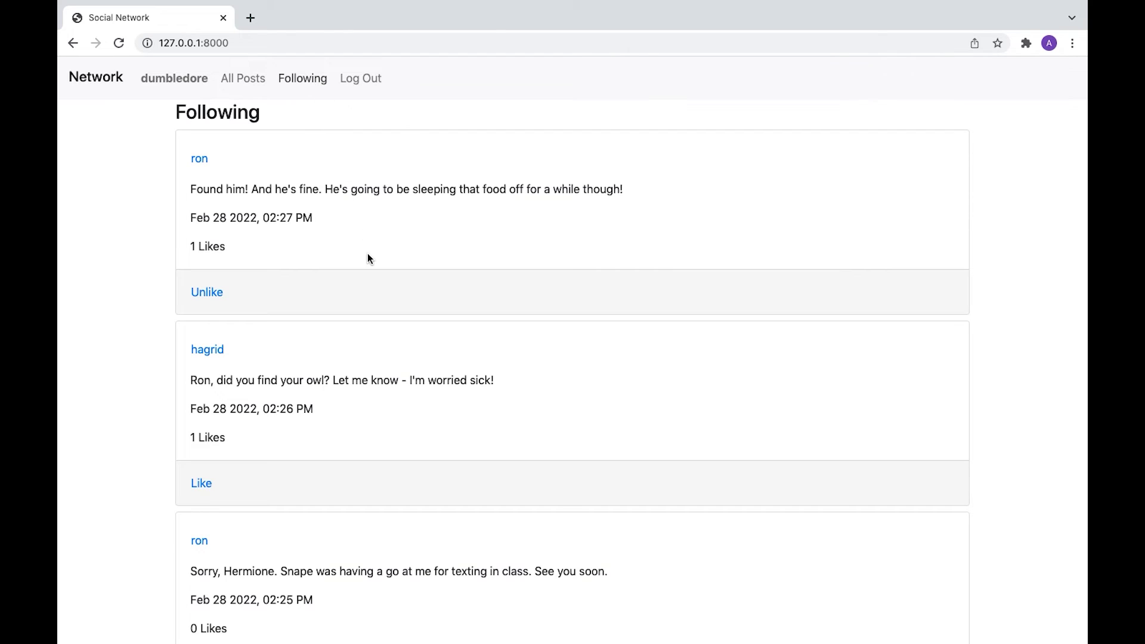
# Step: Unfollow harry, dropping his followers to 4, and scroll the refreshed Following feed
pyautogui.scroll(-12, 367, 256)
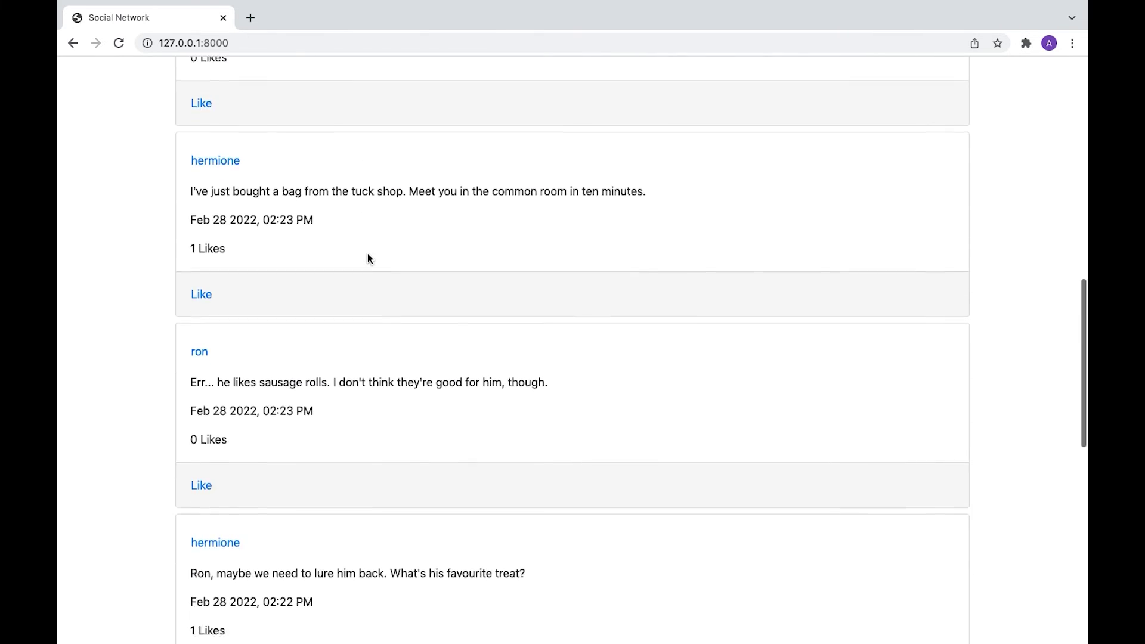
pyautogui.scroll(-10, 368, 257)
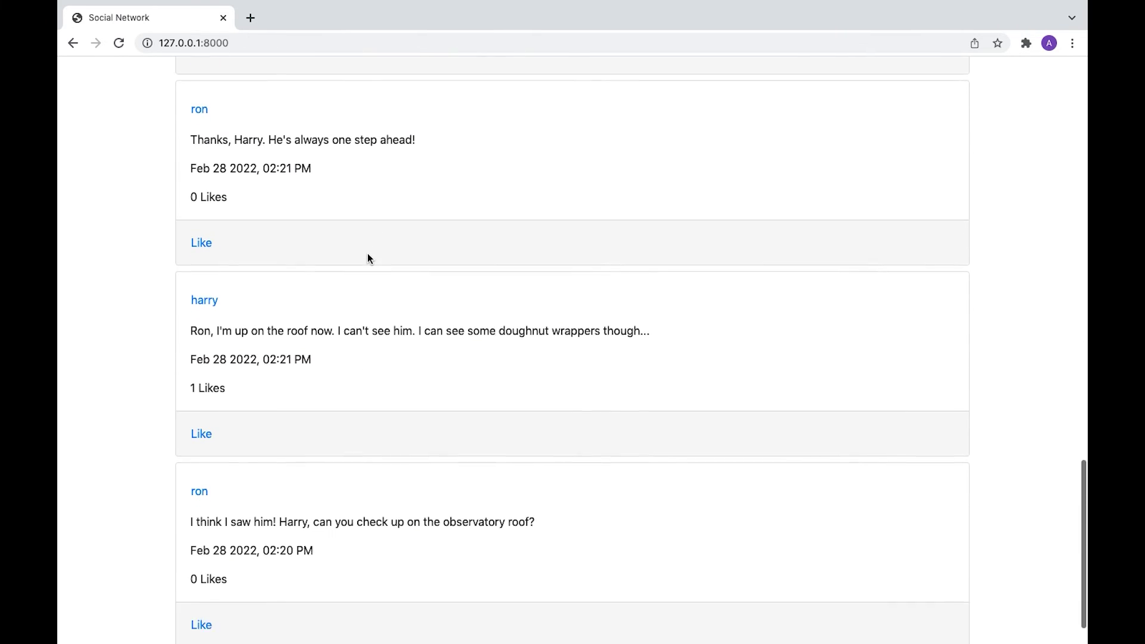
pyautogui.scroll(-1, 367, 257)
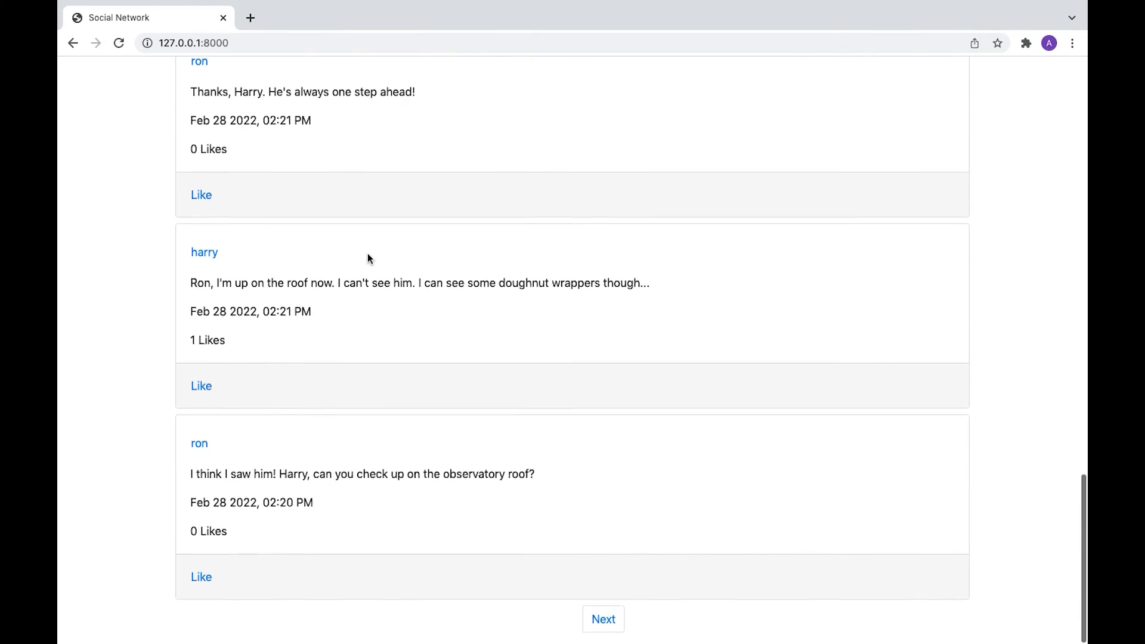
pyautogui.click(197, 252)
pyautogui.click(214, 235)
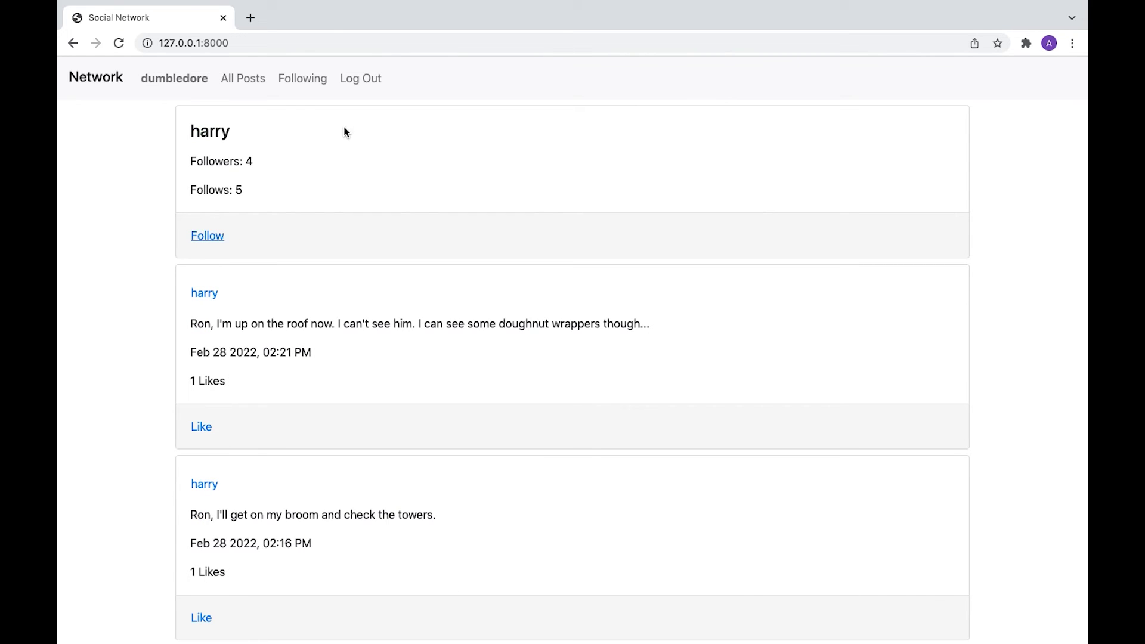
pyautogui.click(305, 78)
pyautogui.scroll(-9, 421, 343)
pyautogui.scroll(-14, 421, 342)
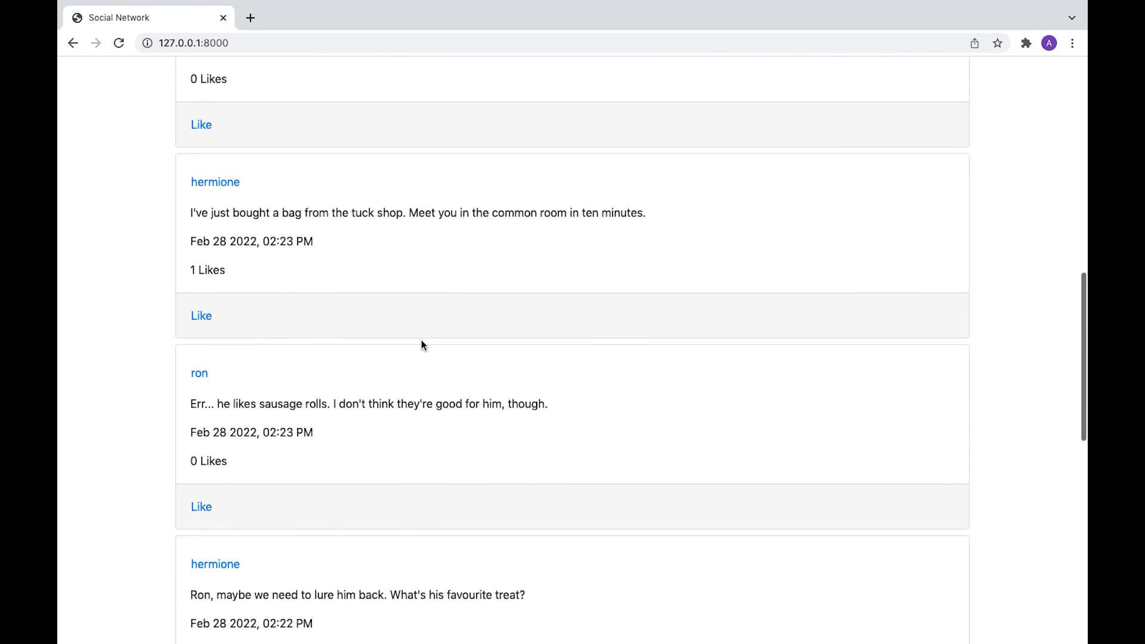
pyautogui.scroll(20, 421, 343)
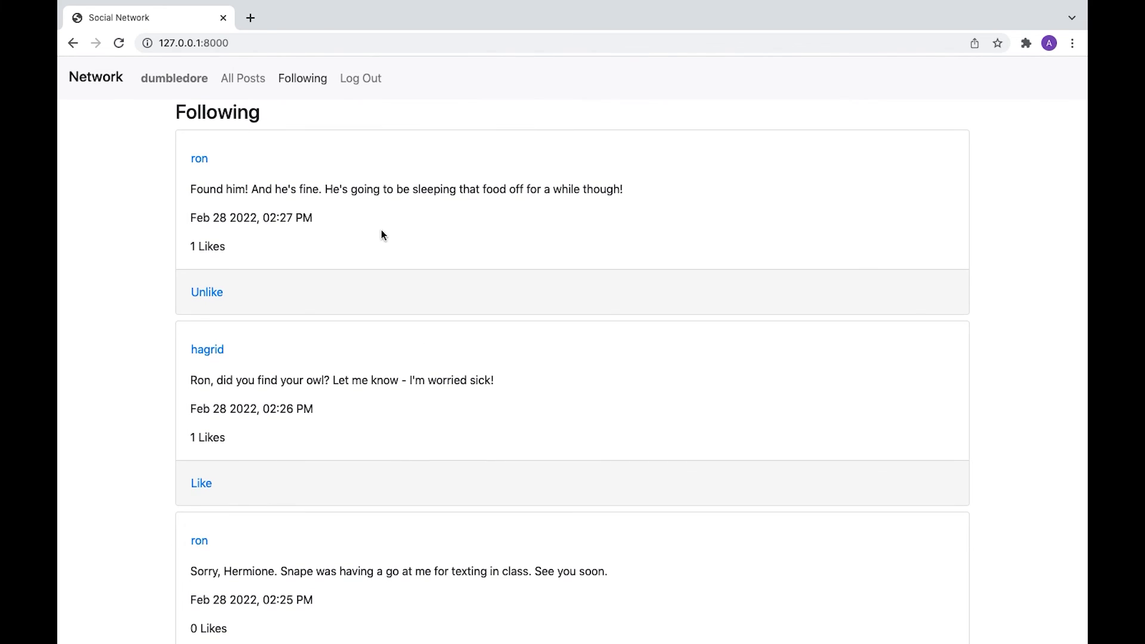
# Step: Confirm dumbledore's profile reads Follows: 3, then return to All Posts
pyautogui.click(184, 81)
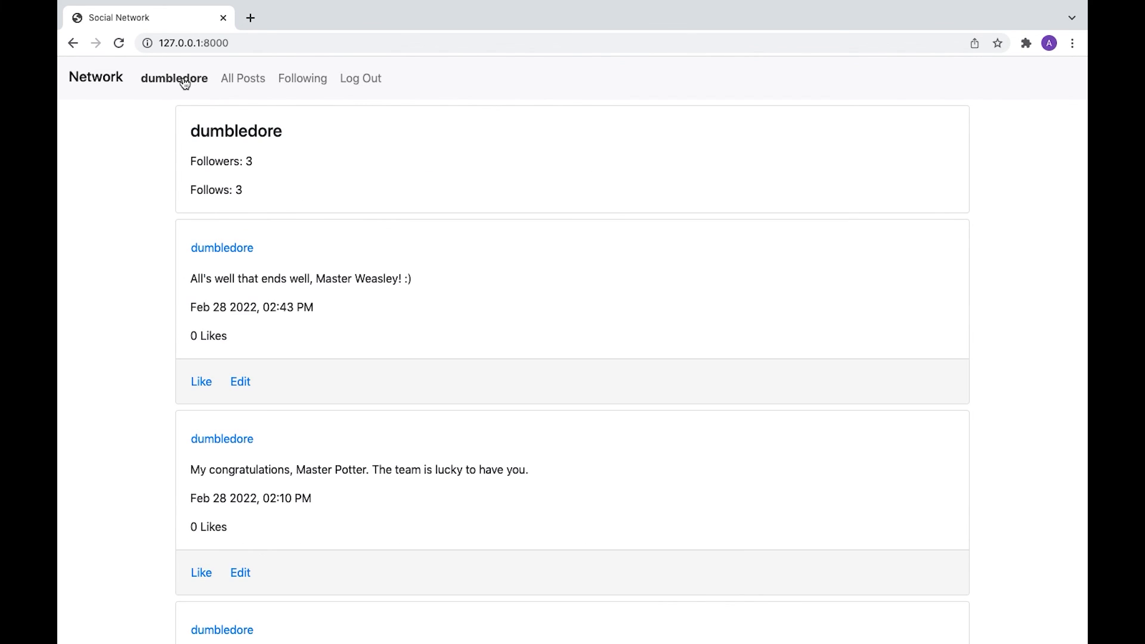
pyautogui.click(95, 77)
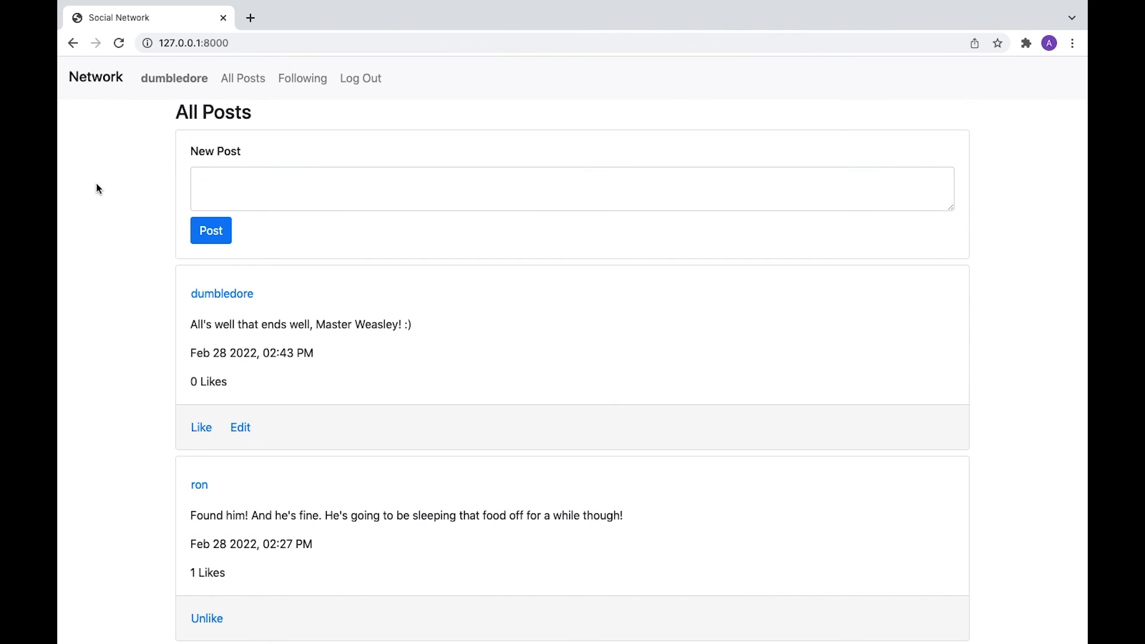